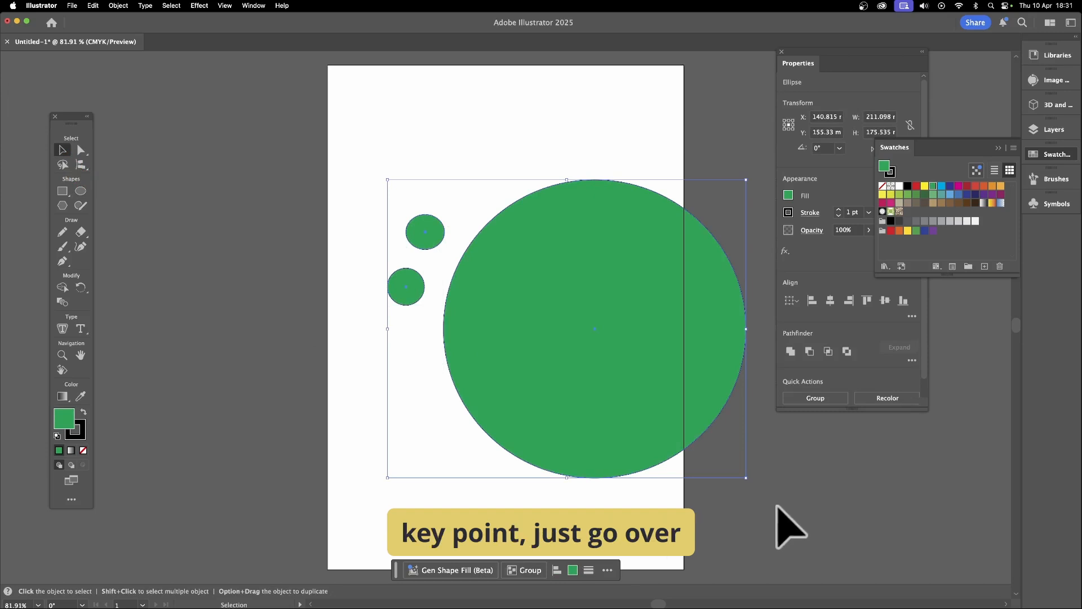
# Attach the two small circles to the large circle's outline with the Objects on Path tool and shift one along it.
pyautogui.moveTo(82, 166); pyautogui.dragTo(130, 178)
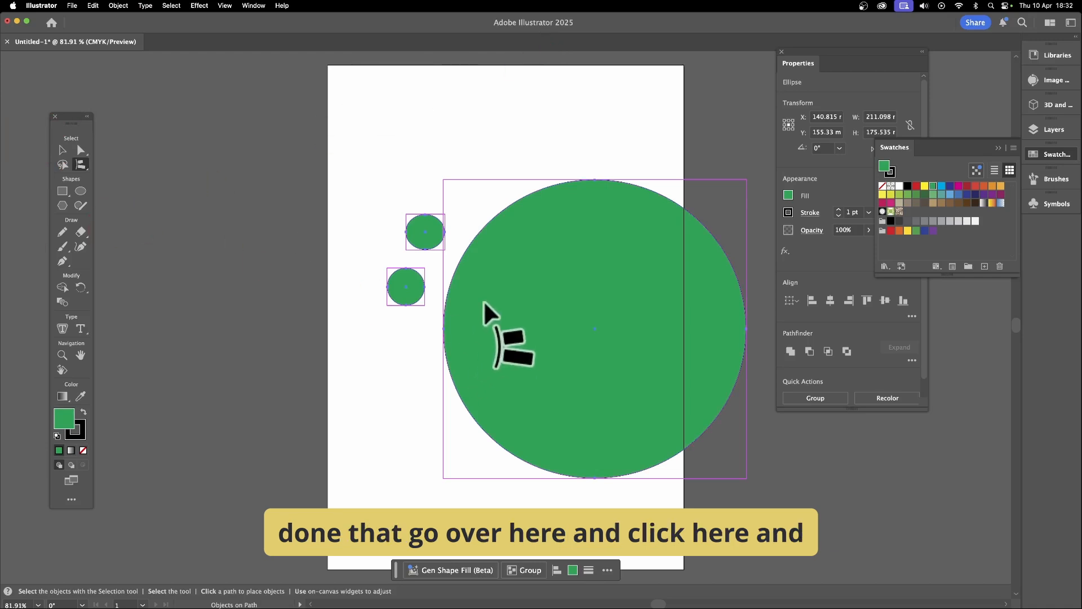
pyautogui.click(498, 285)
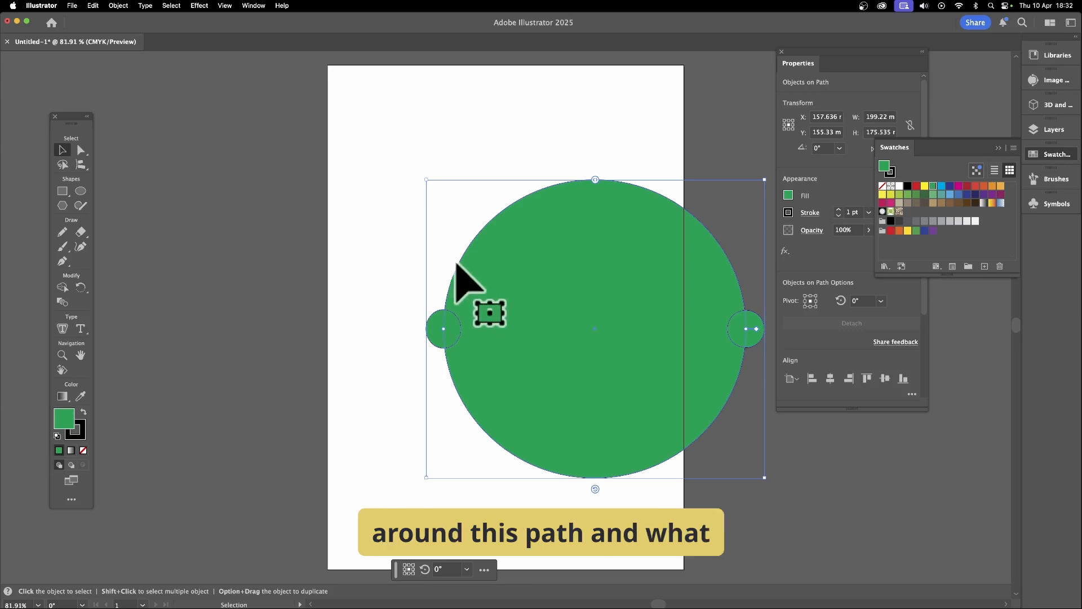
pyautogui.moveTo(596, 179); pyautogui.dragTo(552, 203)
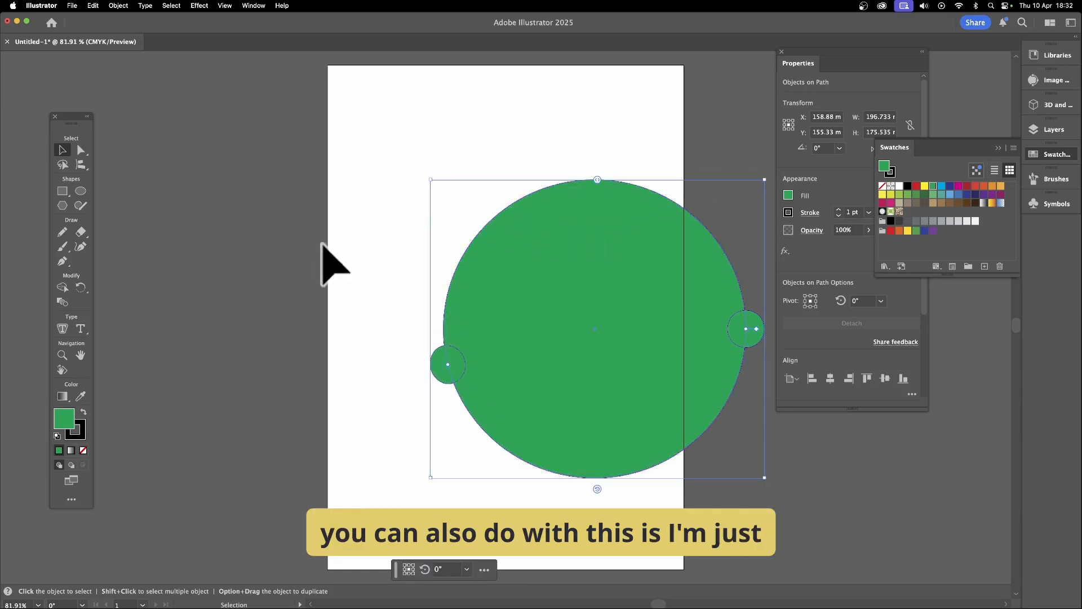
# Close the Properties panel and float the Swatches panel clear of the artwork.
pyautogui.click(782, 51)
pyautogui.moveTo(896, 147); pyautogui.dragTo(940, 138)
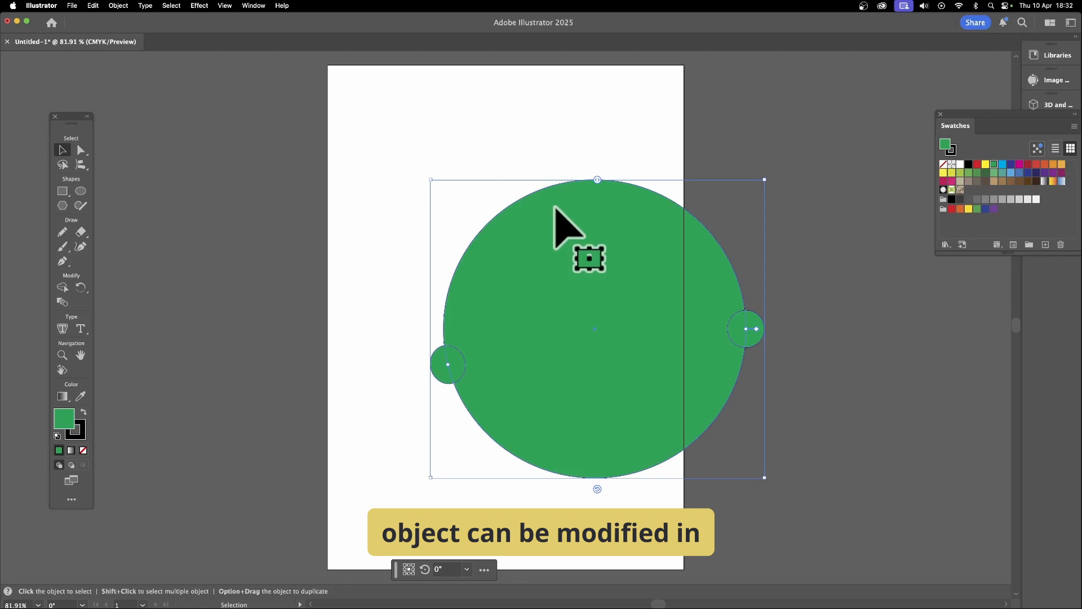
# Isolate the objects-on-path group and duplicate a small green circle repeatedly until thirteen surround the large circle.
pyautogui.doubleClick(588, 281)
pyautogui.click(441, 364)
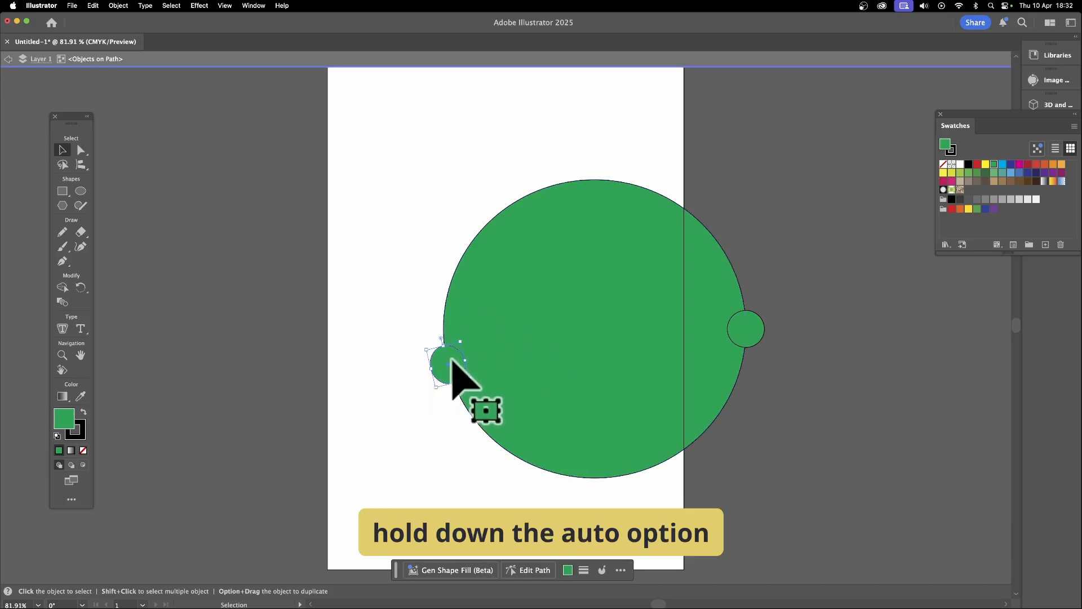
pyautogui.moveTo(449, 361); pyautogui.dragTo(460, 318)
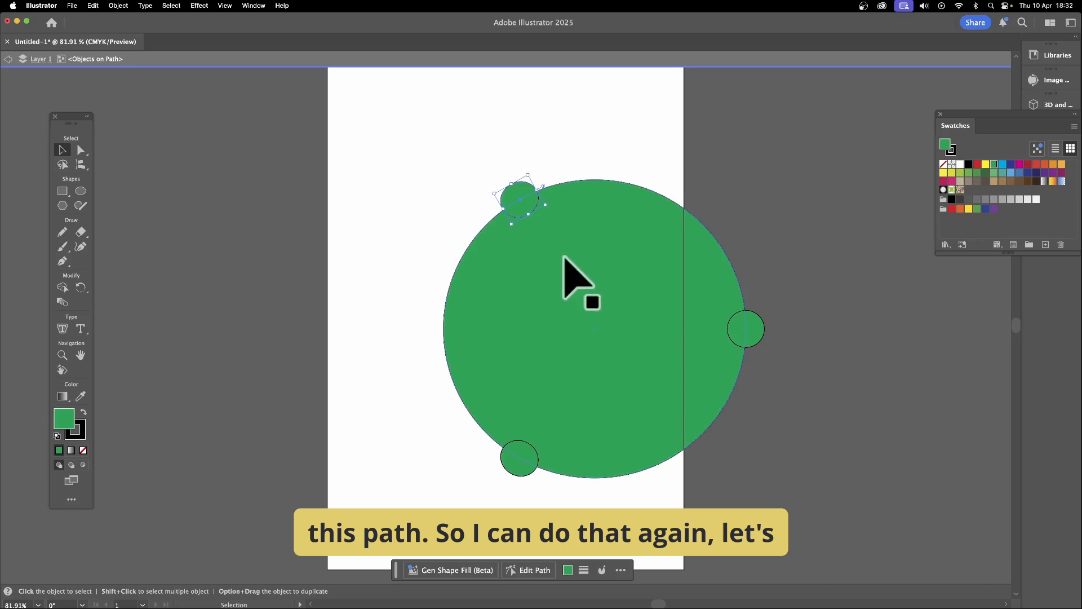
pyautogui.moveTo(515, 214); pyautogui.dragTo(489, 247)
pyautogui.moveTo(464, 331); pyautogui.dragTo(475, 391)
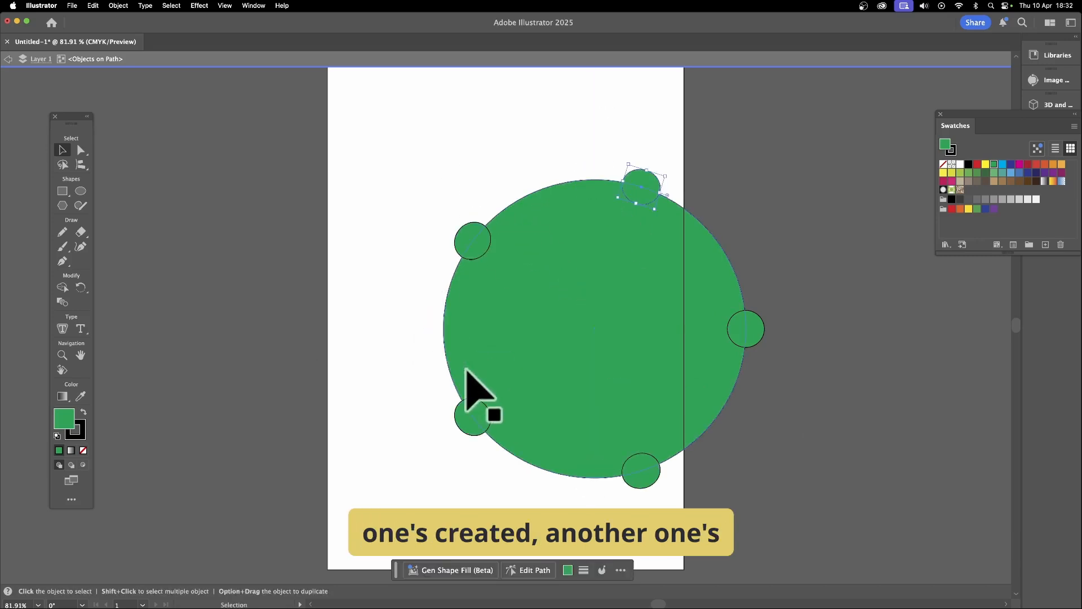
pyautogui.moveTo(474, 433); pyautogui.dragTo(548, 194)
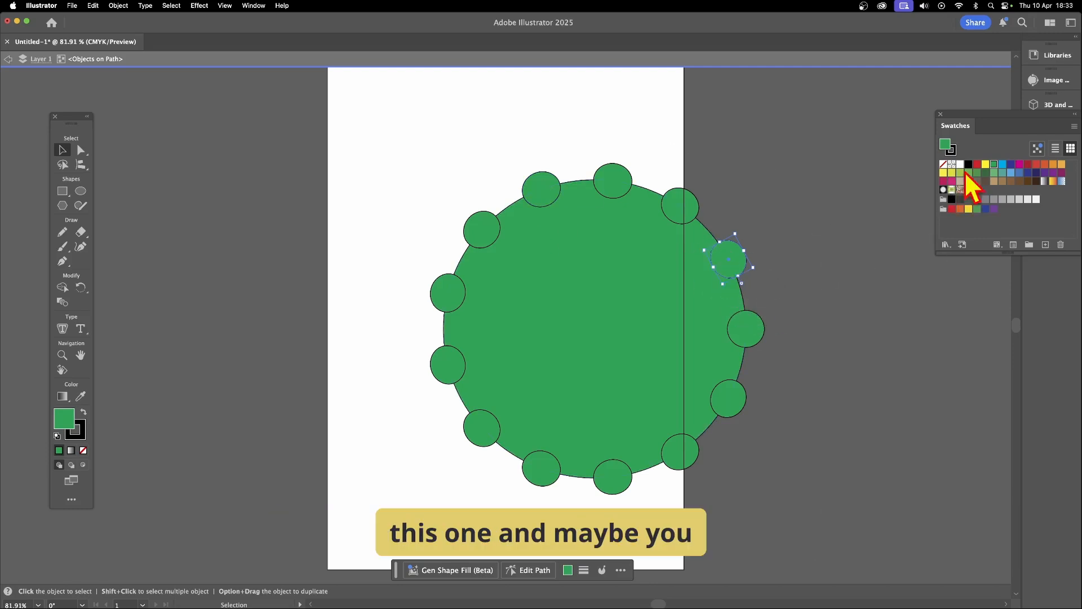
# Fill the selected small circle with magenta and add four copies of it along the path.
pyautogui.moveTo(728, 259); pyautogui.dragTo(781, 255)
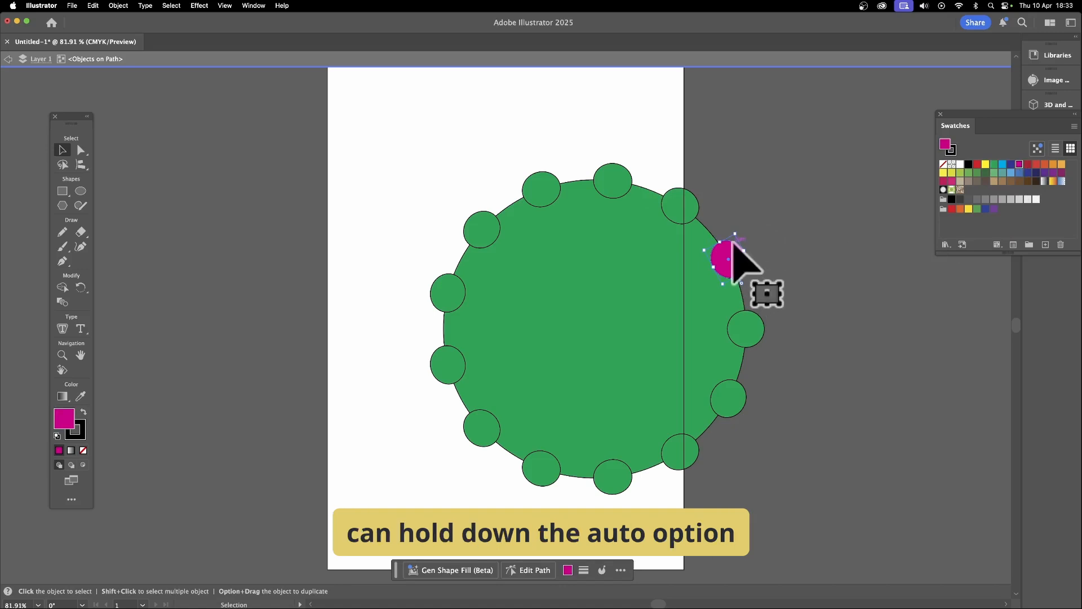
pyautogui.moveTo(728, 253); pyautogui.dragTo(570, 187)
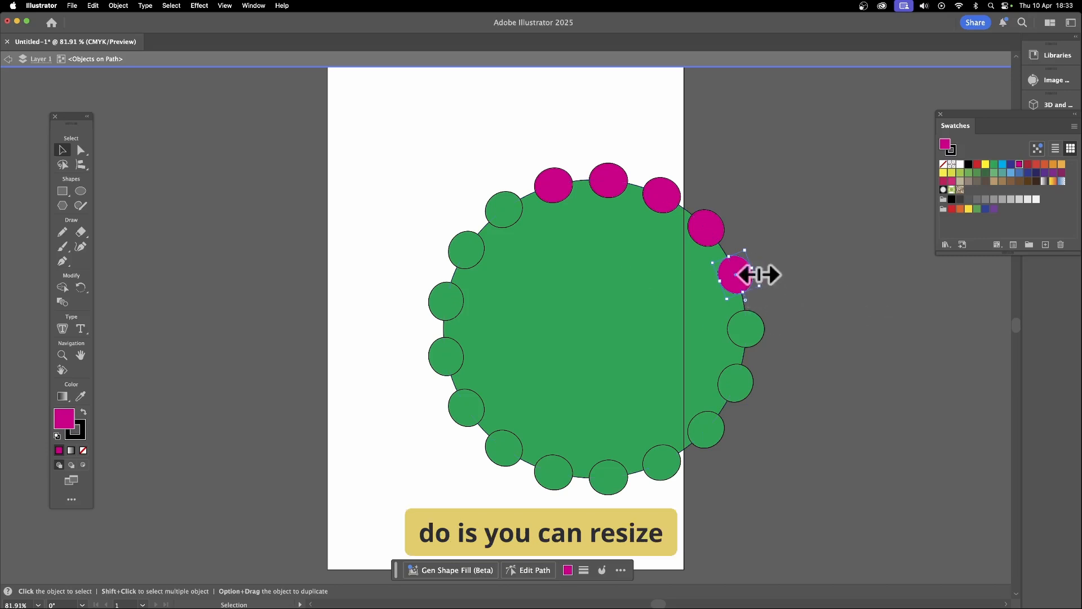
# Stretch the selected magenta circle into a long thin ellipse pointing outward and add three copies along the path.
pyautogui.moveTo(755, 273); pyautogui.dragTo(865, 230)
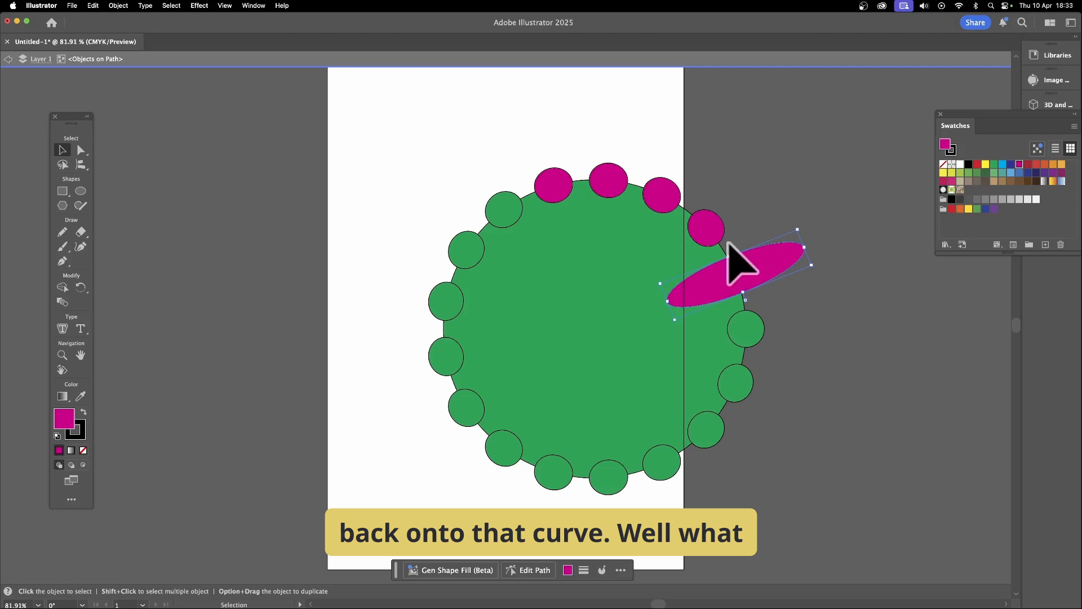
pyautogui.moveTo(735, 263)
pyautogui.mouseDown()
pyautogui.moveTo(748, 285)
pyautogui.moveTo(749, 271)
pyautogui.mouseUp()
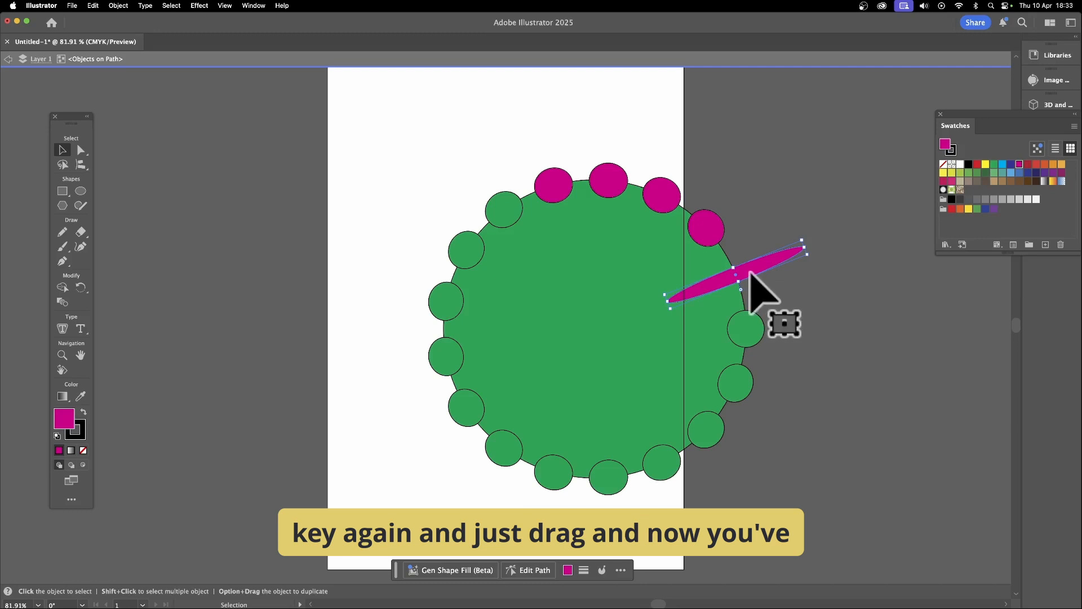
pyautogui.moveTo(751, 274); pyautogui.dragTo(660, 190)
# Delete the four remaining magenta circles and the adjacent green circle from the path.
pyautogui.click(596, 186)
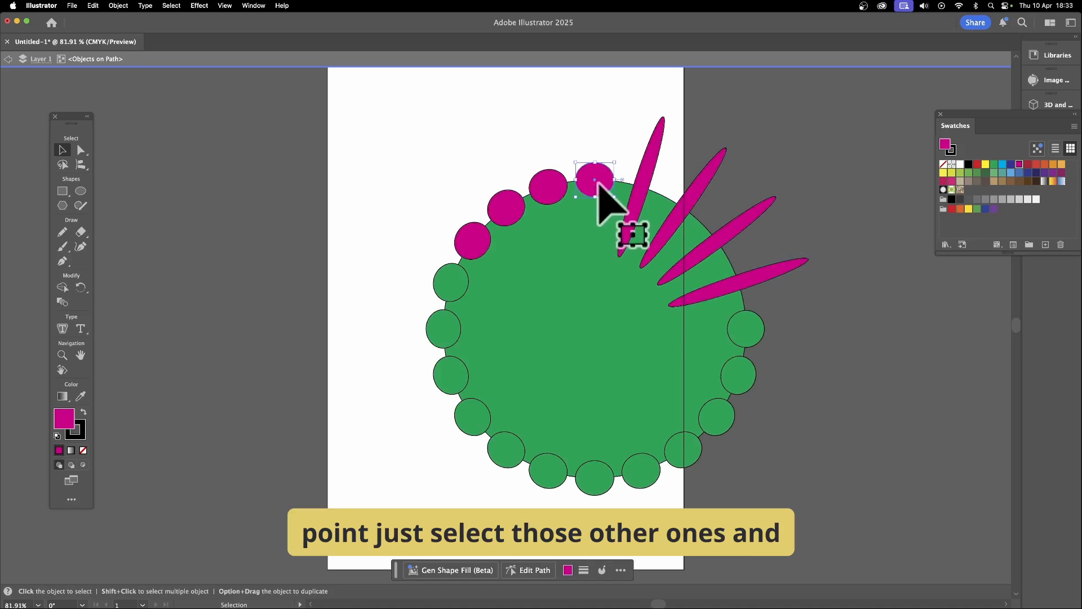
pyautogui.press('Delete')
pyautogui.click(532, 194)
pyautogui.press('Delete')
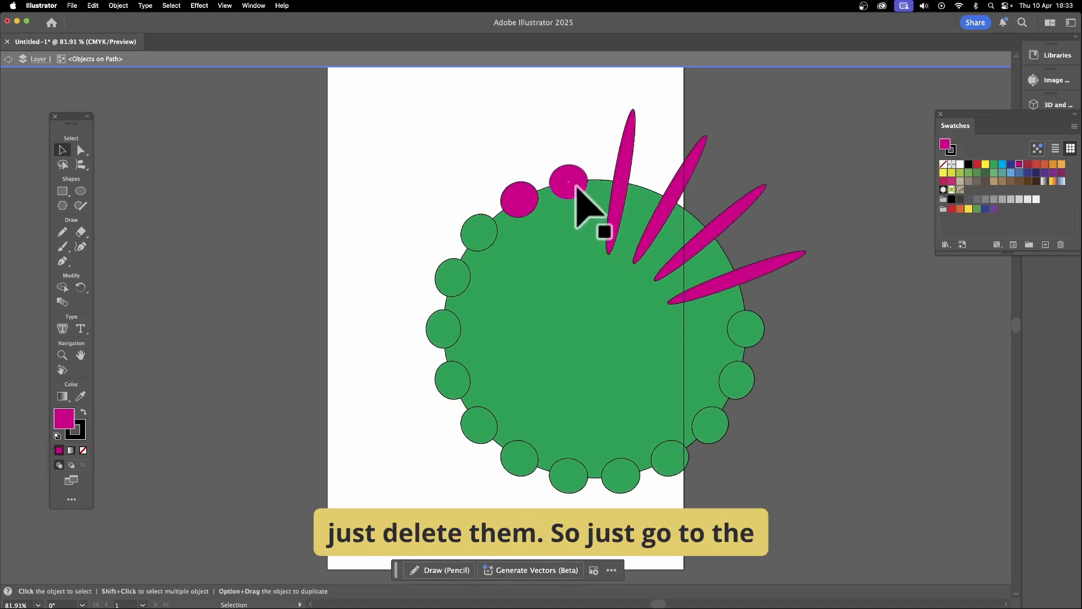
pyautogui.click(574, 187)
pyautogui.press('Delete')
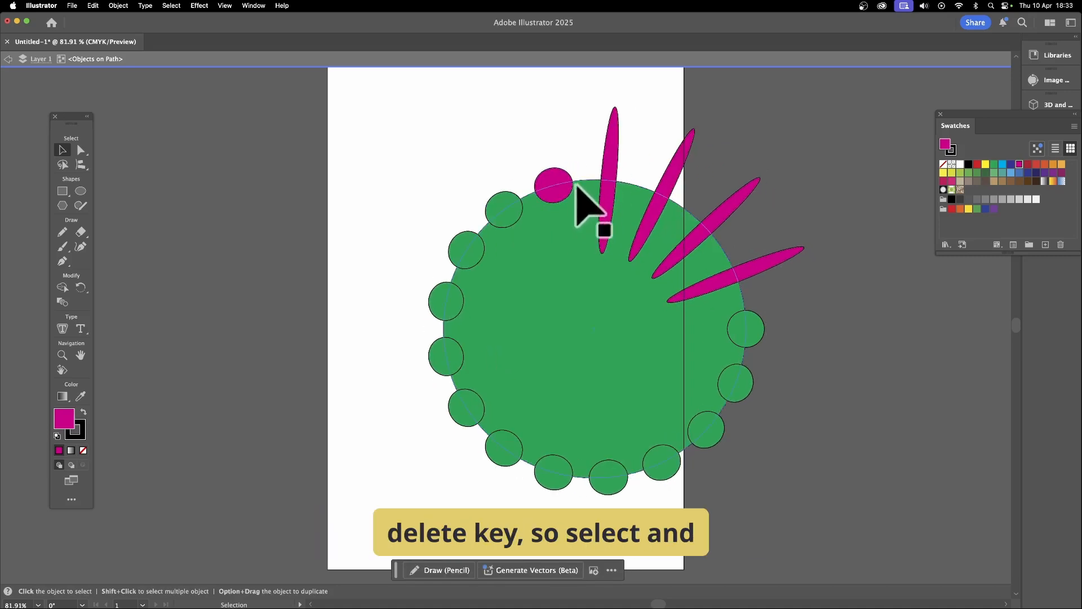
pyautogui.click(554, 182)
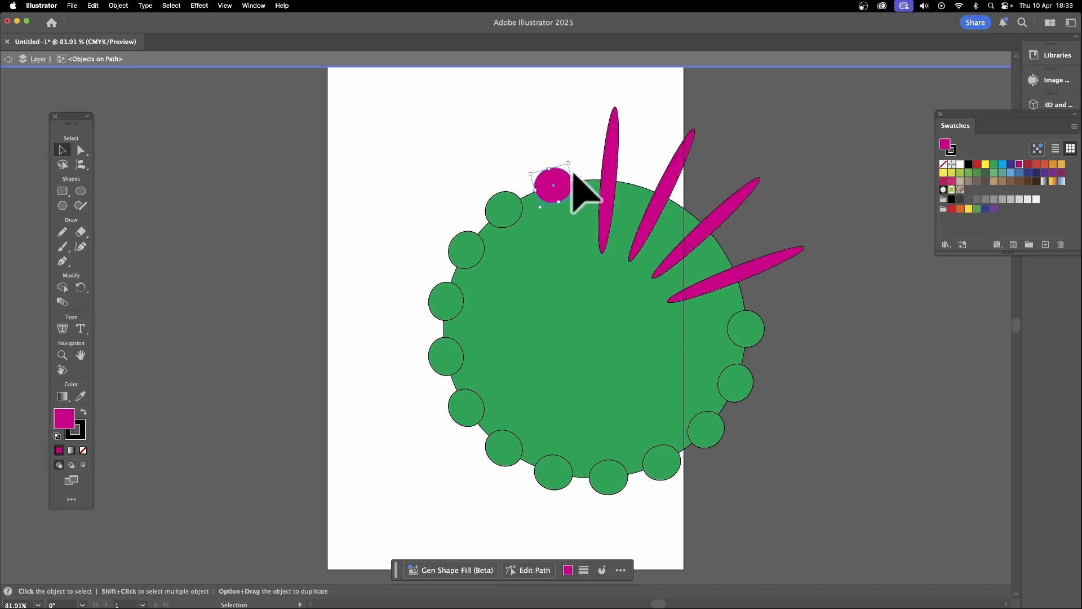
pyautogui.press('Delete')
pyautogui.click(540, 191)
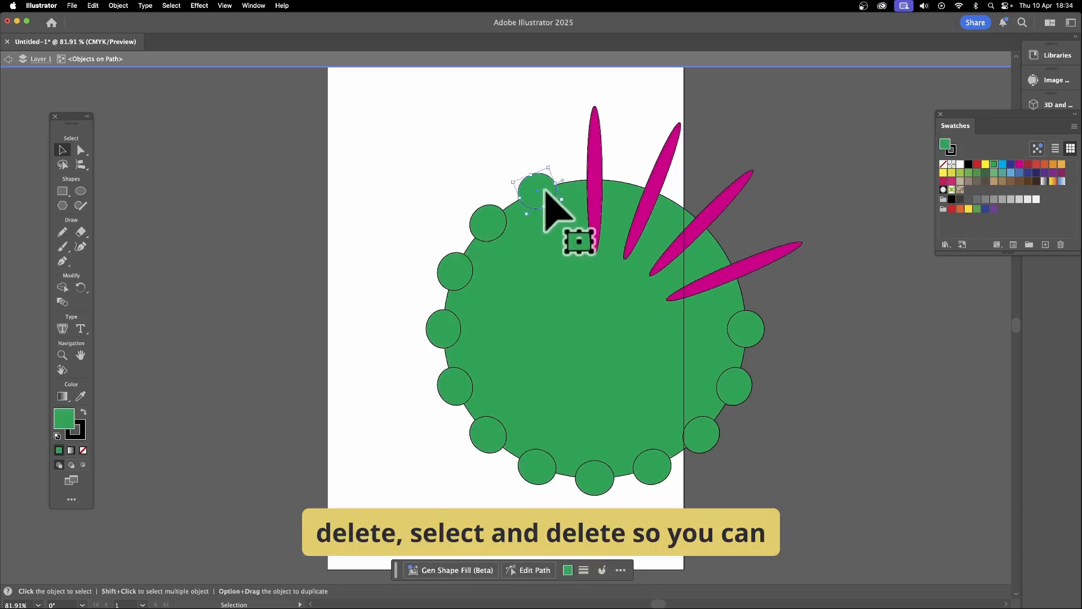
pyautogui.press('Delete')
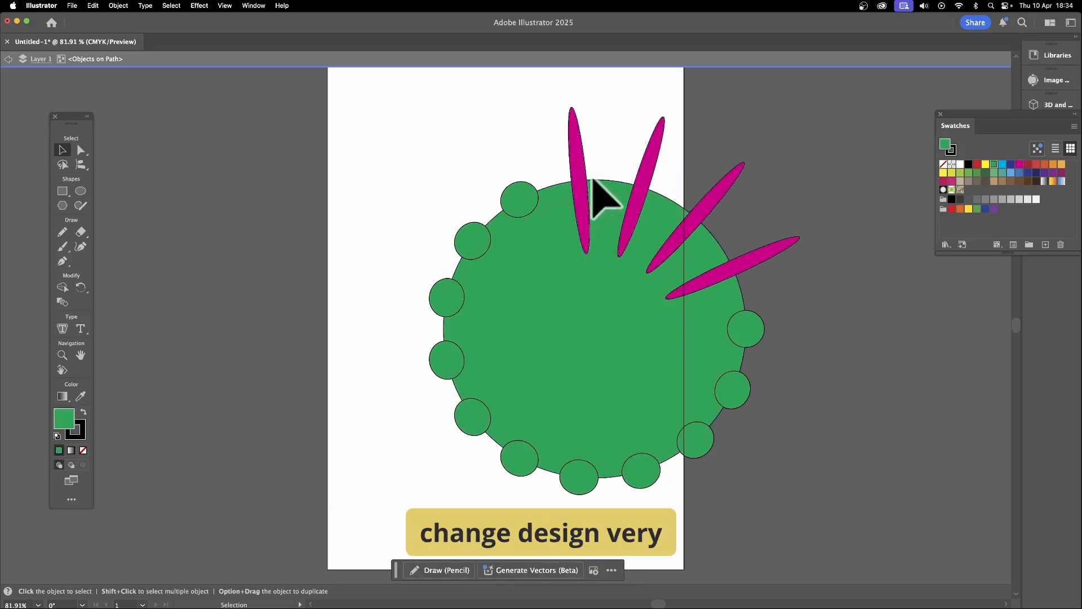
# Duplicate the last magenta ellipse along the path until there are twelve ellipses.
pyautogui.click(580, 223)
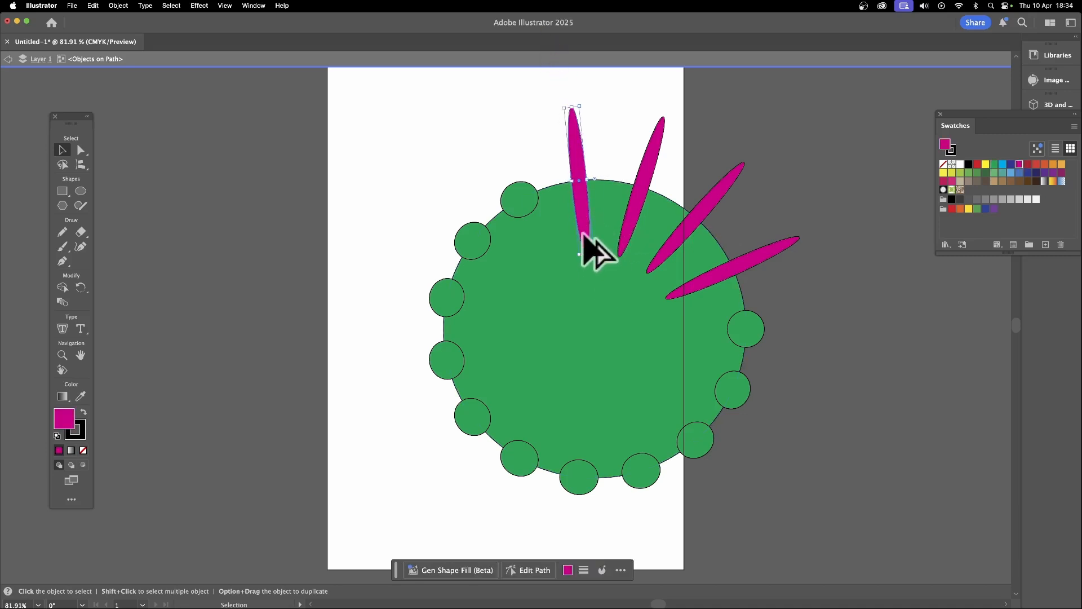
pyautogui.moveTo(584, 230); pyautogui.dragTo(506, 425)
pyautogui.moveTo(483, 317); pyautogui.dragTo(472, 341)
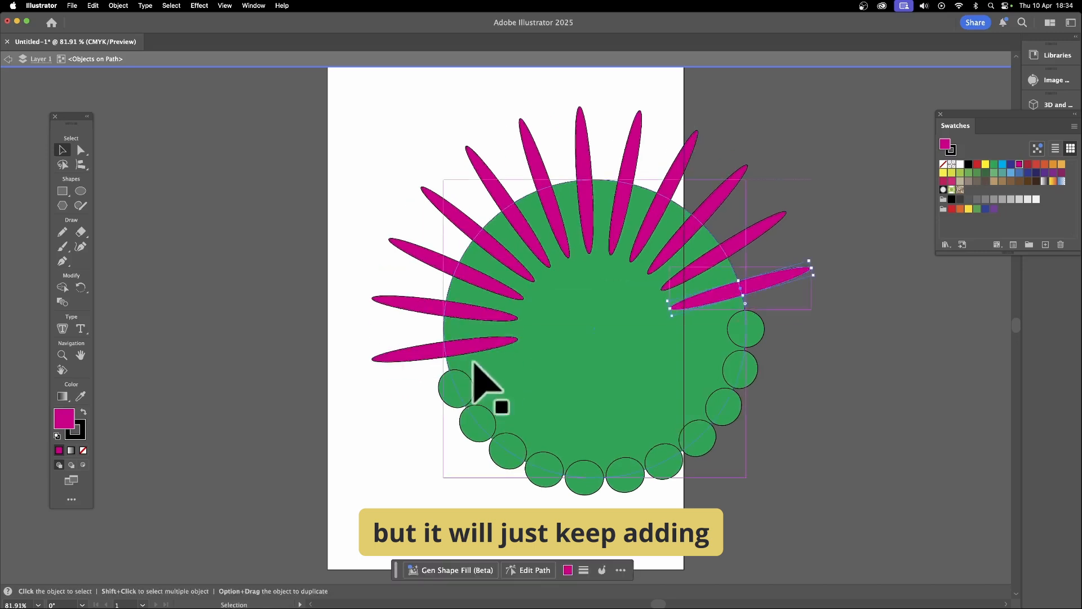
# Delete all the remaining small green circles so that only the magenta ellipses stay on the path.
pyautogui.click(466, 397)
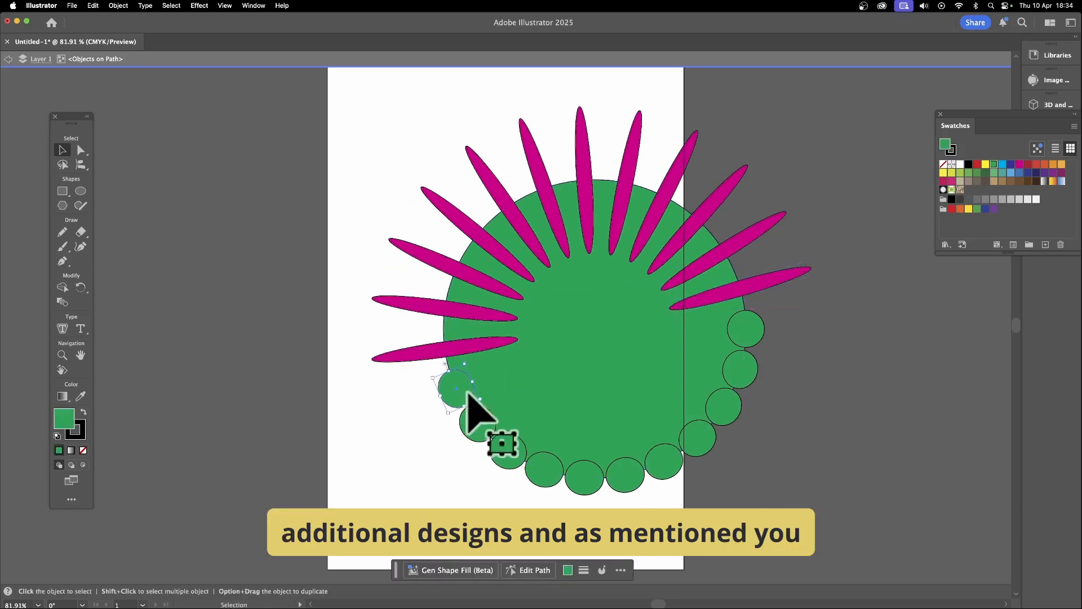
pyautogui.press('Delete')
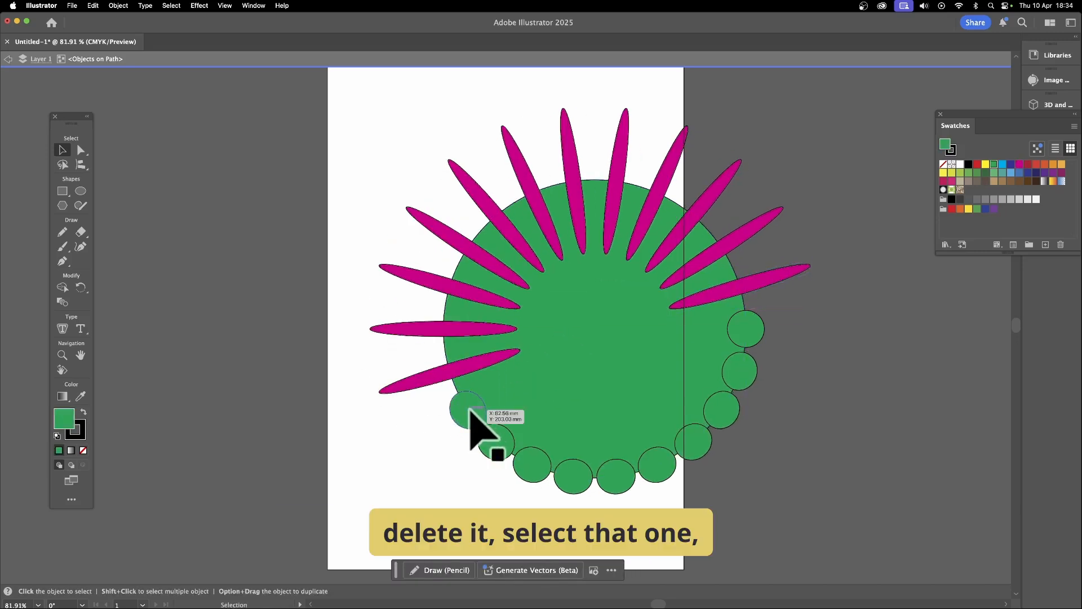
pyautogui.click(488, 433)
pyautogui.press('Delete')
pyautogui.click(507, 451)
pyautogui.press('Delete')
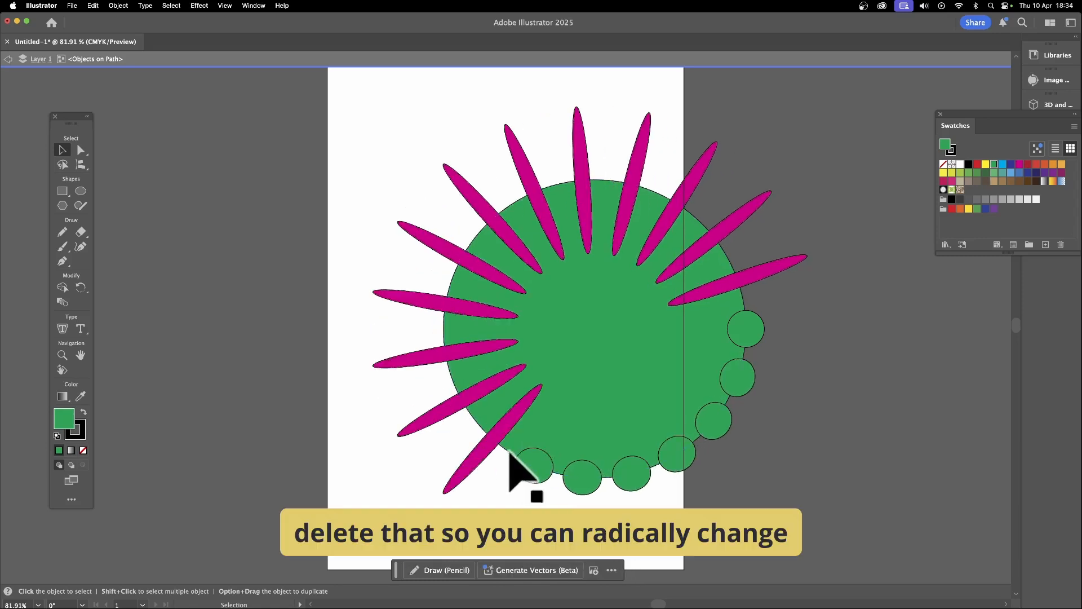
pyautogui.click(548, 469)
pyautogui.press('Delete')
pyautogui.click(580, 479)
pyautogui.press('Delete')
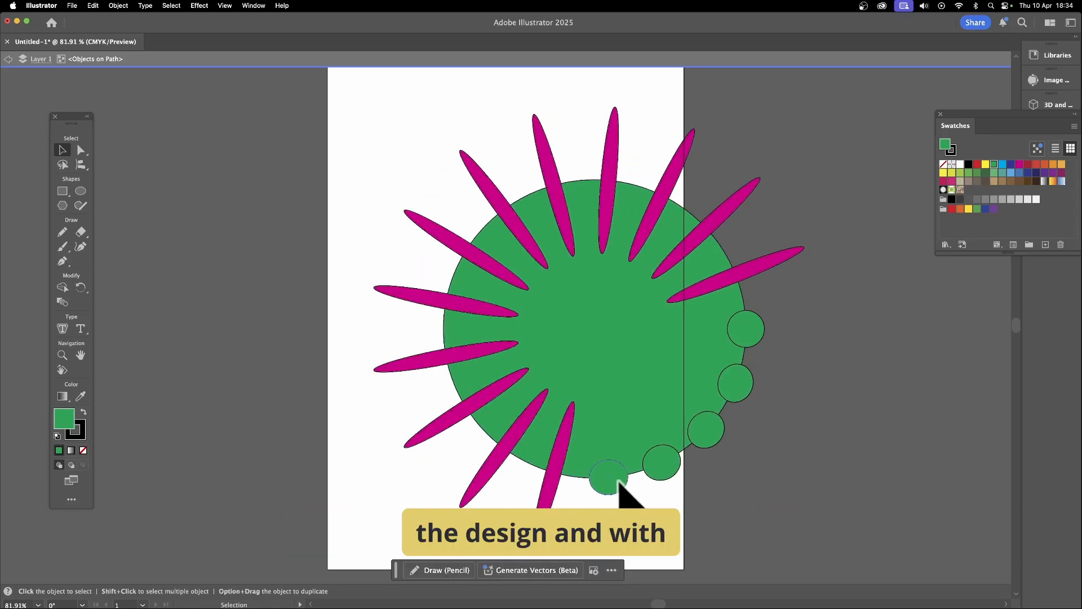
pyautogui.click(619, 482)
pyautogui.press('Delete')
pyautogui.click(665, 466)
pyautogui.press('Delete')
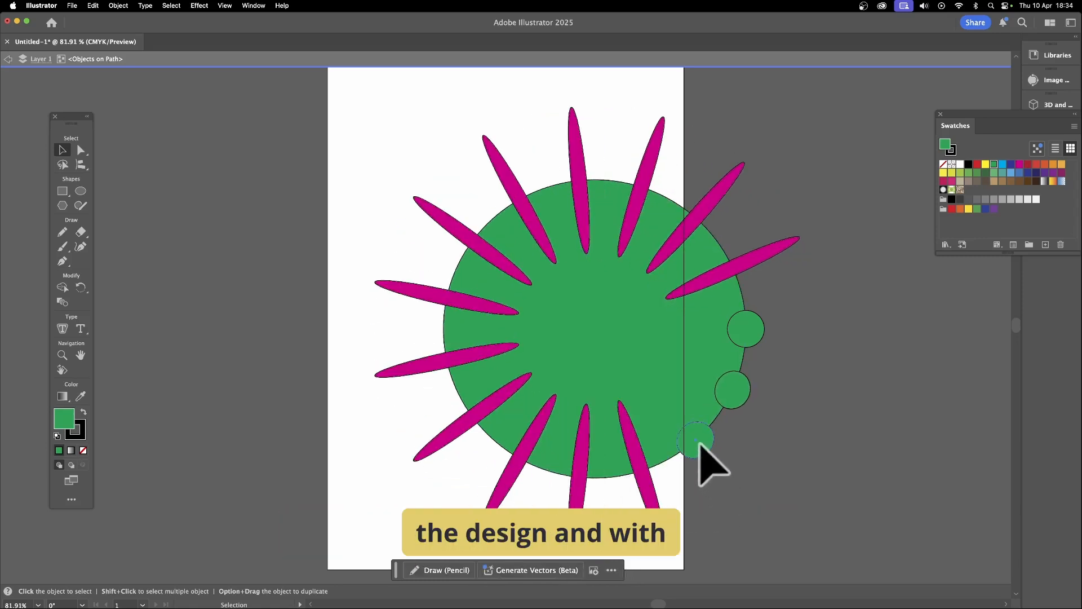
pyautogui.click(699, 443)
pyautogui.press('Delete')
pyautogui.click(734, 395)
pyautogui.press('Delete')
pyautogui.click(747, 338)
pyautogui.press('Delete')
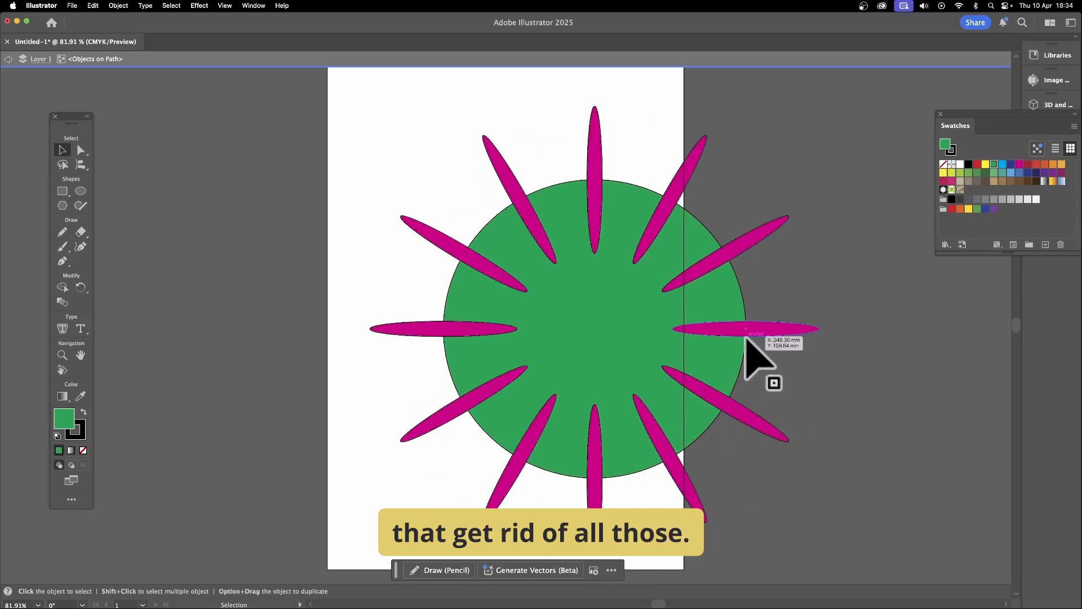
pyautogui.click(747, 340)
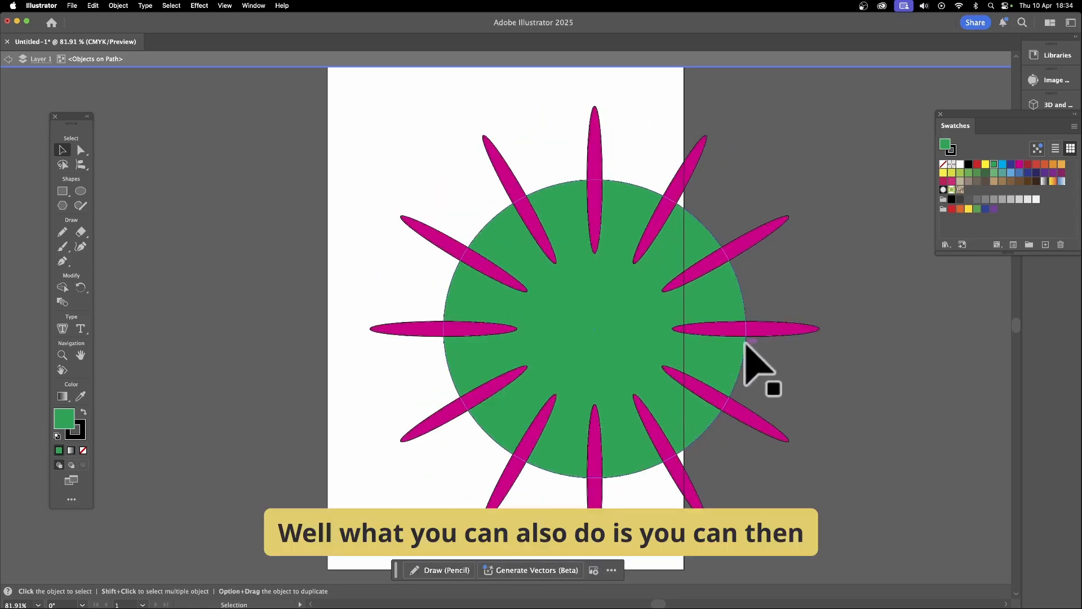
# Apply a drop shadow to all twelve magenta ellipses, using Multiply mode, 75% opacity, 2.469 mm X and Y offsets and 1.764 mm blur.
pyautogui.click(458, 248)
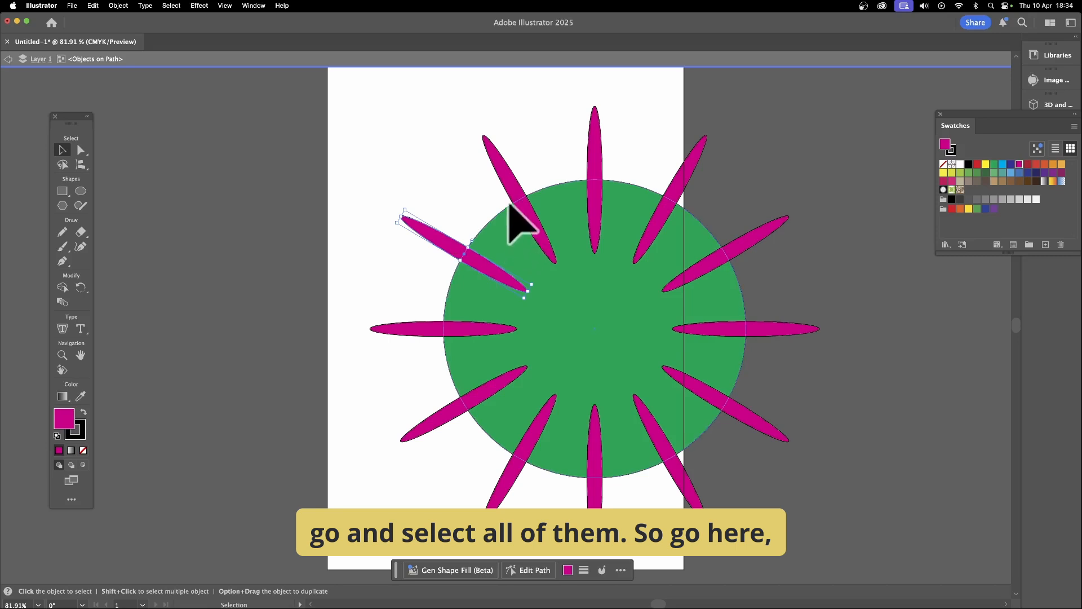
pyautogui.keyDown('shift'); pyautogui.click(506, 174); pyautogui.keyUp('shift')
pyautogui.keyDown('shift'); pyautogui.click(594, 172); pyautogui.keyUp('shift')
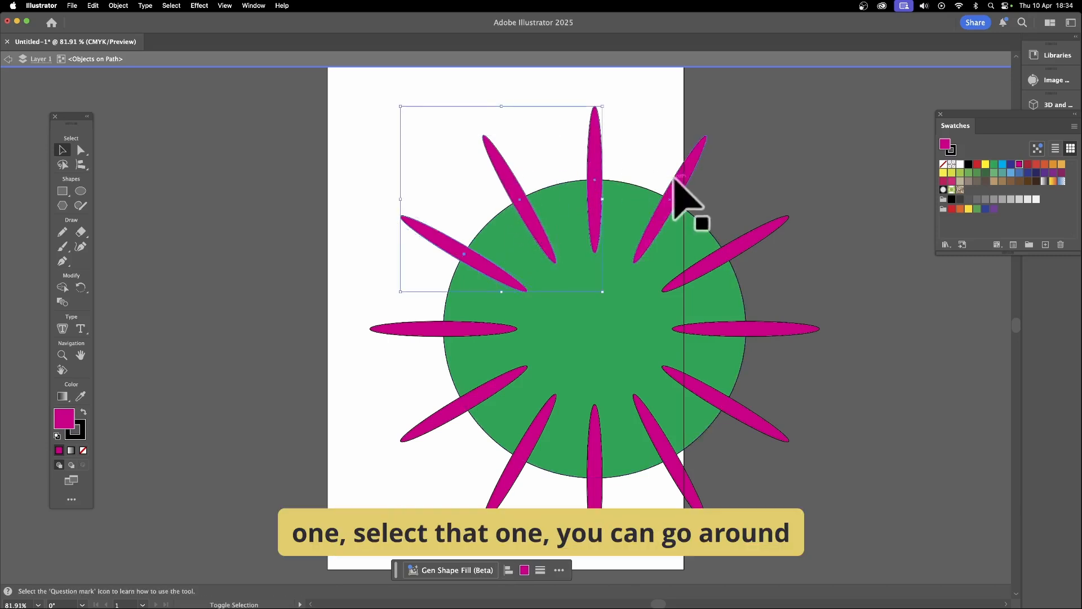
pyautogui.keyDown('shift'); pyautogui.click(676, 179); pyautogui.keyUp('shift')
pyautogui.keyDown('shift'); pyautogui.click(742, 245); pyautogui.keyUp('shift')
pyautogui.keyDown('shift'); pyautogui.click(755, 330); pyautogui.keyUp('shift')
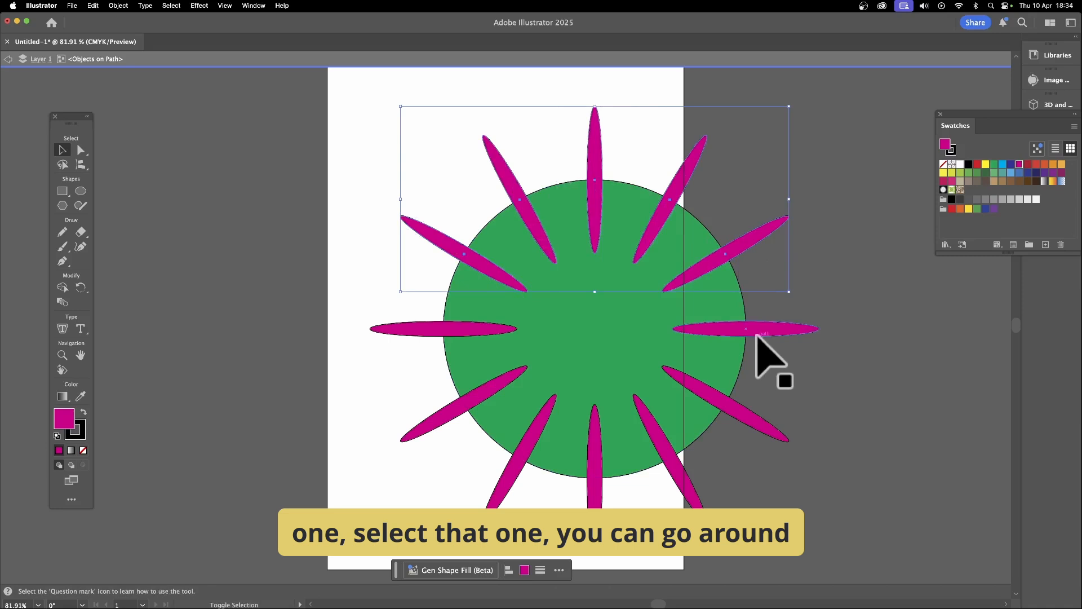
pyautogui.keyDown('shift'); pyautogui.click(749, 423); pyautogui.keyUp('shift')
pyautogui.keyDown('shift'); pyautogui.click(682, 469); pyautogui.keyUp('shift')
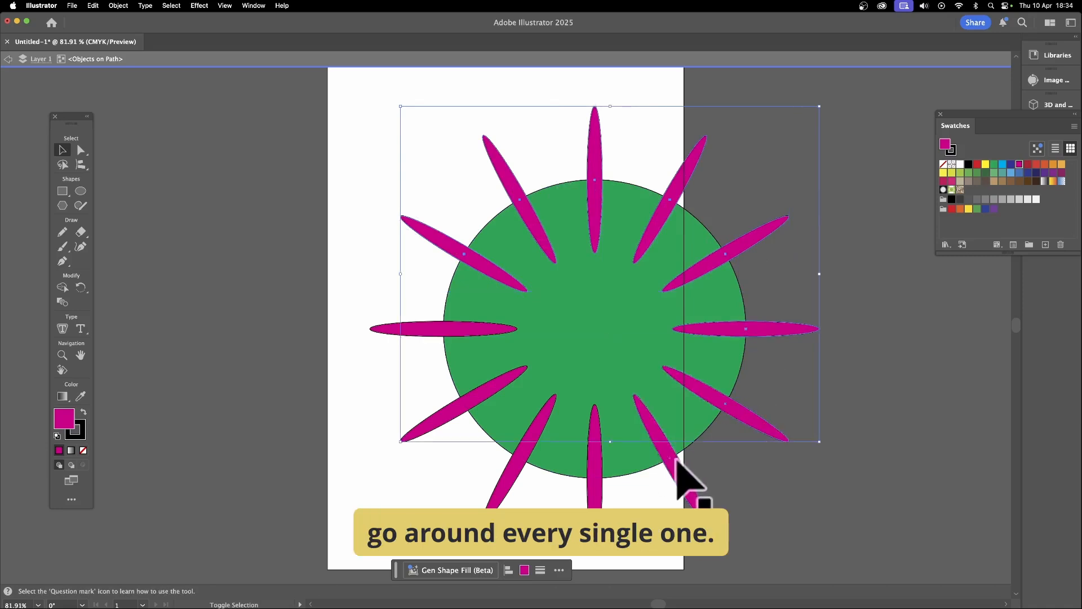
pyautogui.keyDown('shift'); pyautogui.click(590, 481); pyautogui.keyUp('shift')
pyautogui.keyDown('shift'); pyautogui.click(514, 473); pyautogui.keyUp('shift')
pyautogui.keyDown('shift'); pyautogui.click(456, 419); pyautogui.keyUp('shift')
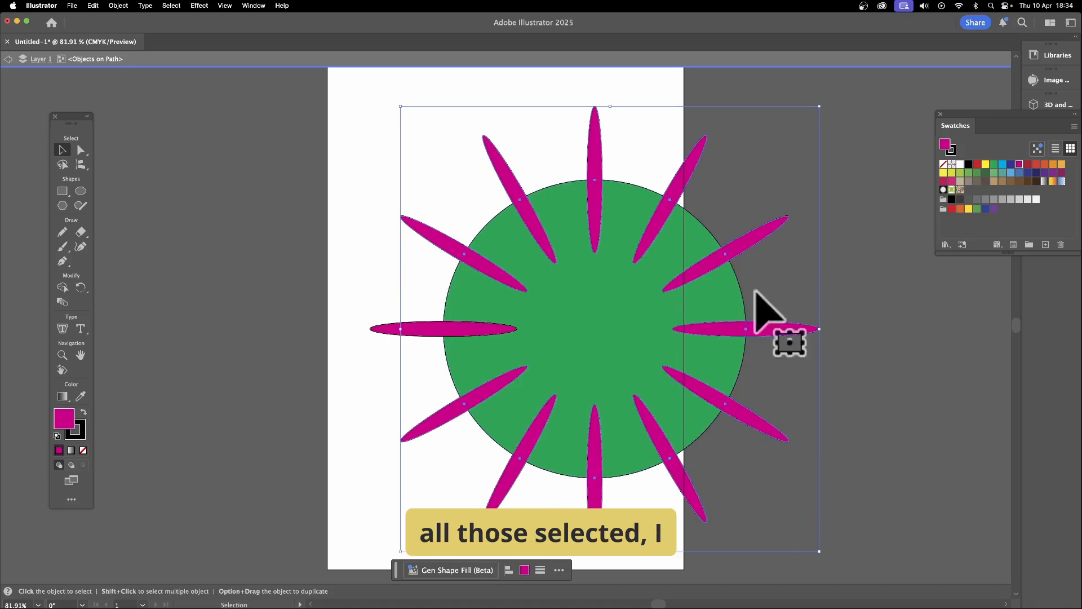
pyautogui.keyDown('shift'); pyautogui.click(434, 327); pyautogui.keyUp('shift')
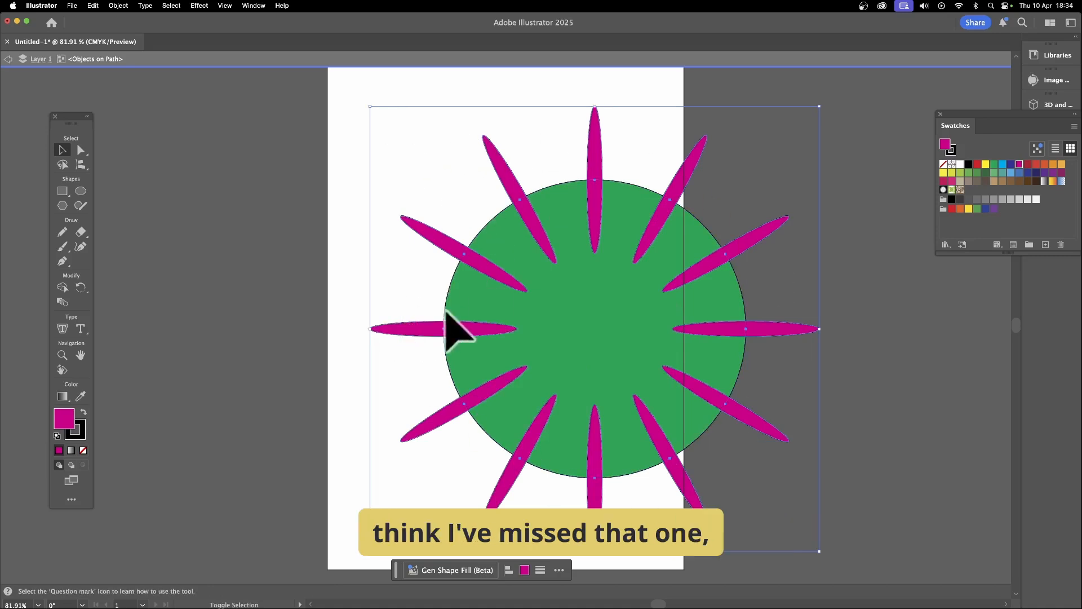
pyautogui.click(200, 5)
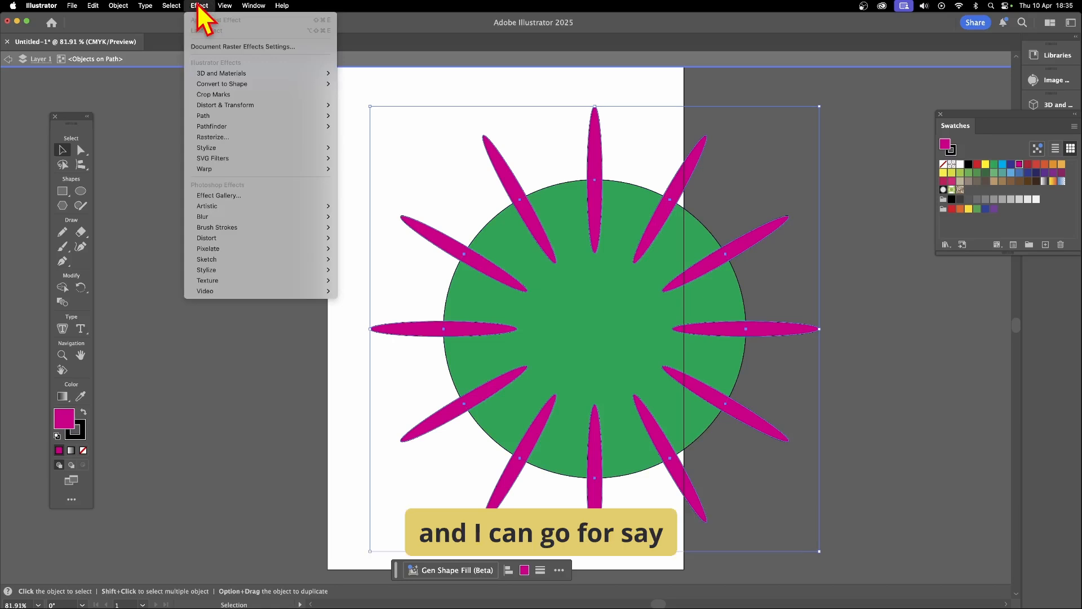
pyautogui.moveTo(225, 148)
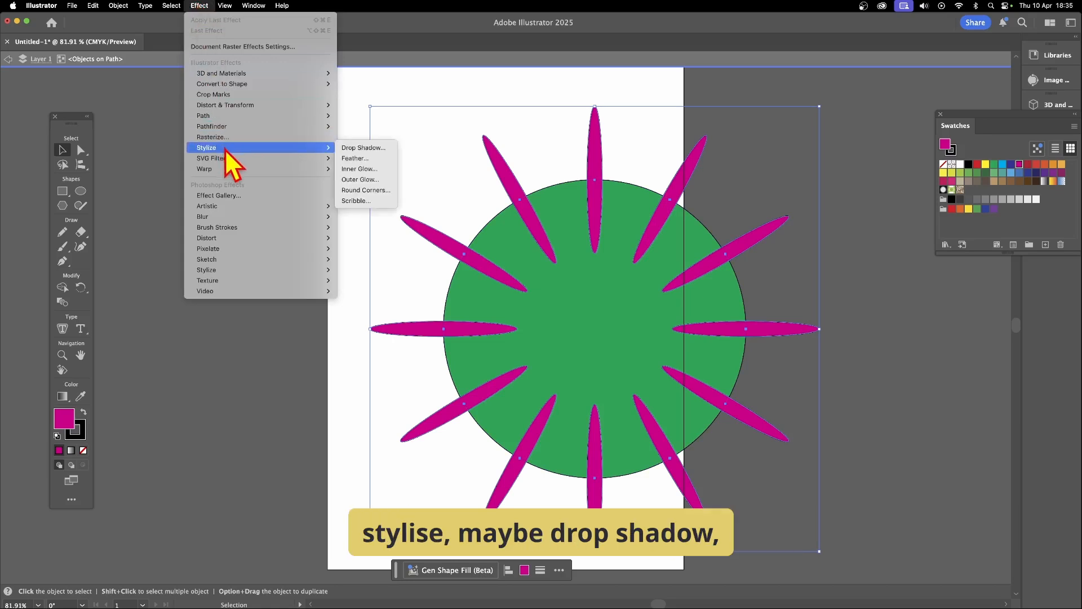
pyautogui.click(360, 148)
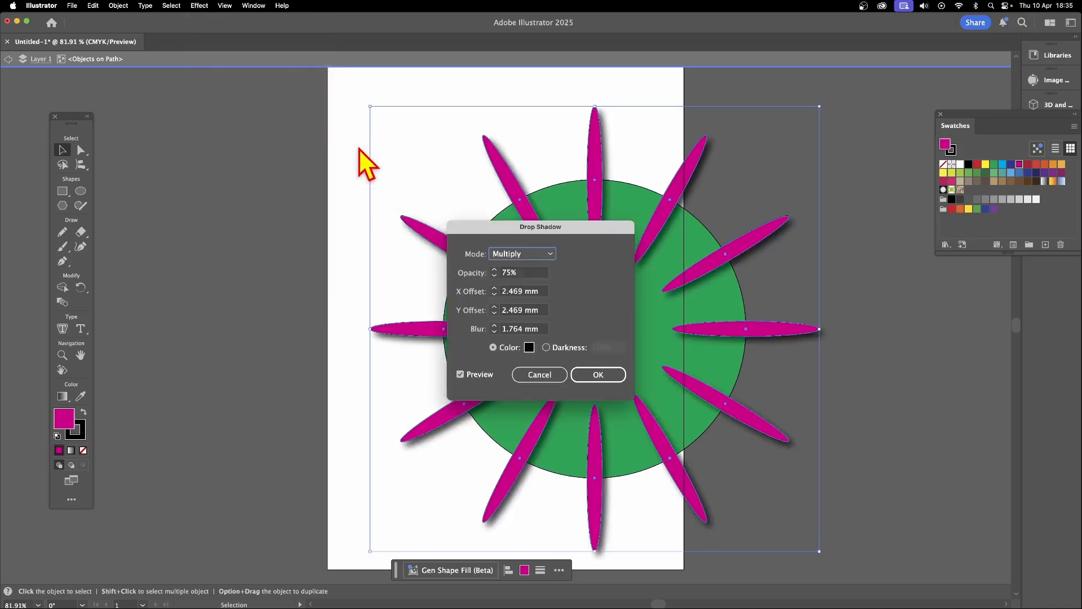
pyautogui.click(598, 375)
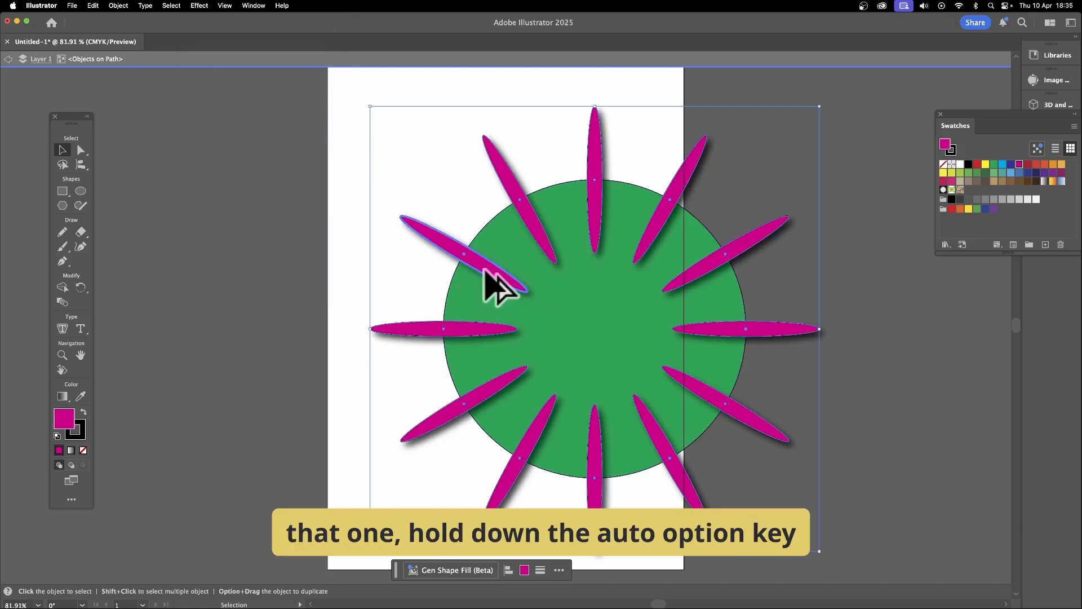
# Duplicate the shadowed magenta ellipses along the path until there are 36 of them around the green circle.
pyautogui.moveTo(485, 269); pyautogui.dragTo(499, 298)
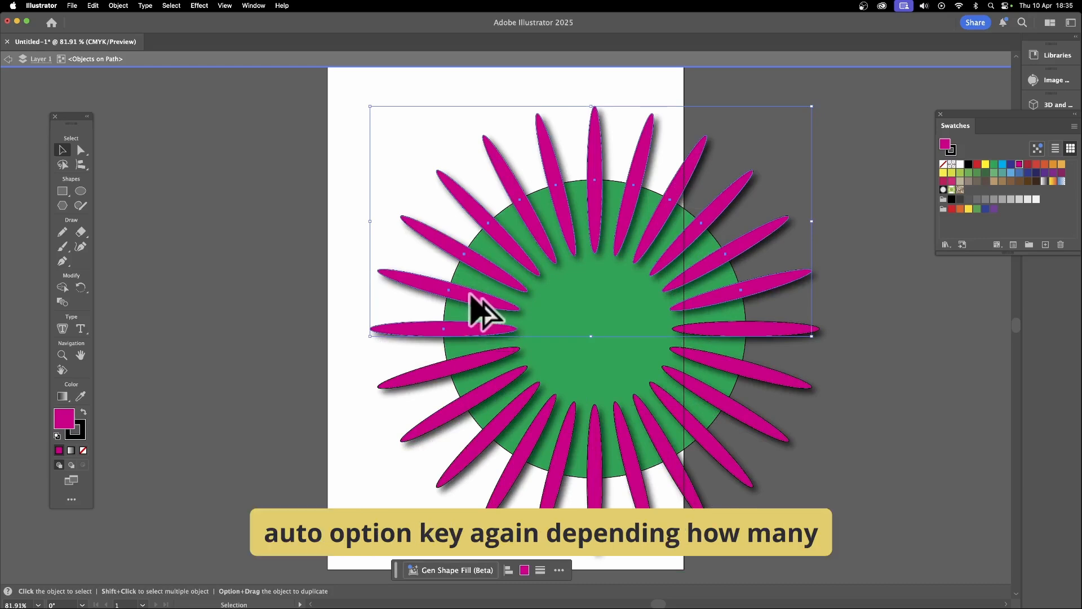
pyautogui.moveTo(469, 299); pyautogui.dragTo(527, 292)
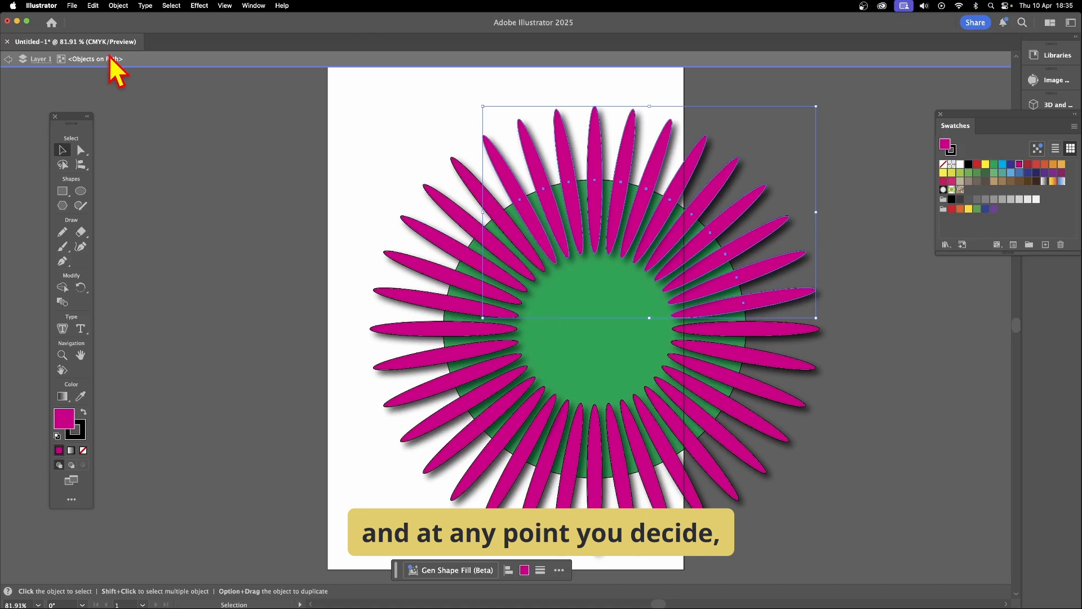
# Exit isolation mode and move the whole flower design slightly up and to the left on the artboard.
pyautogui.click(8, 59)
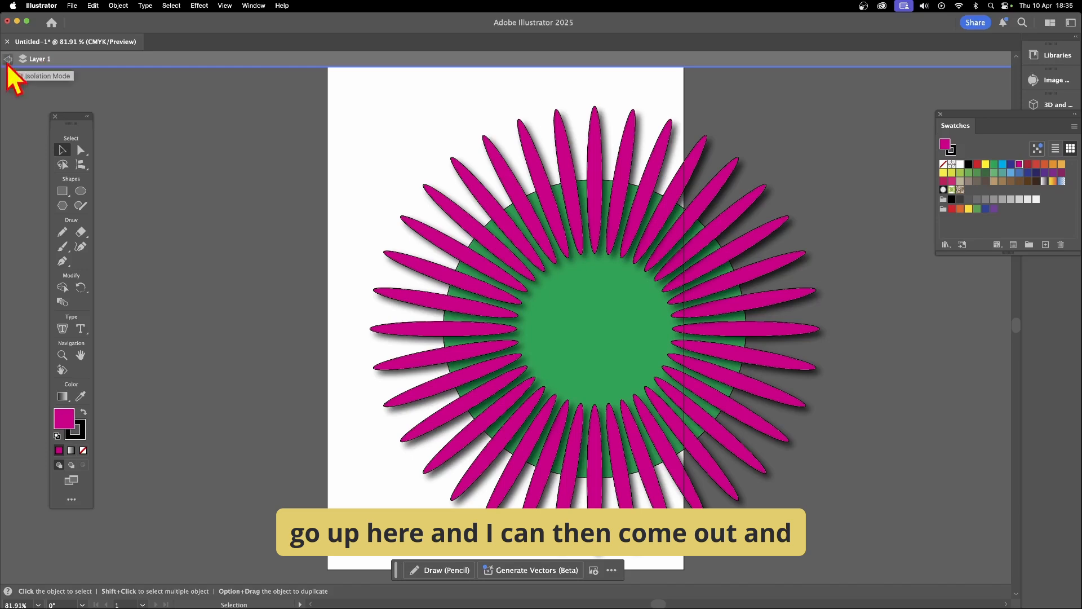
pyautogui.click(529, 249)
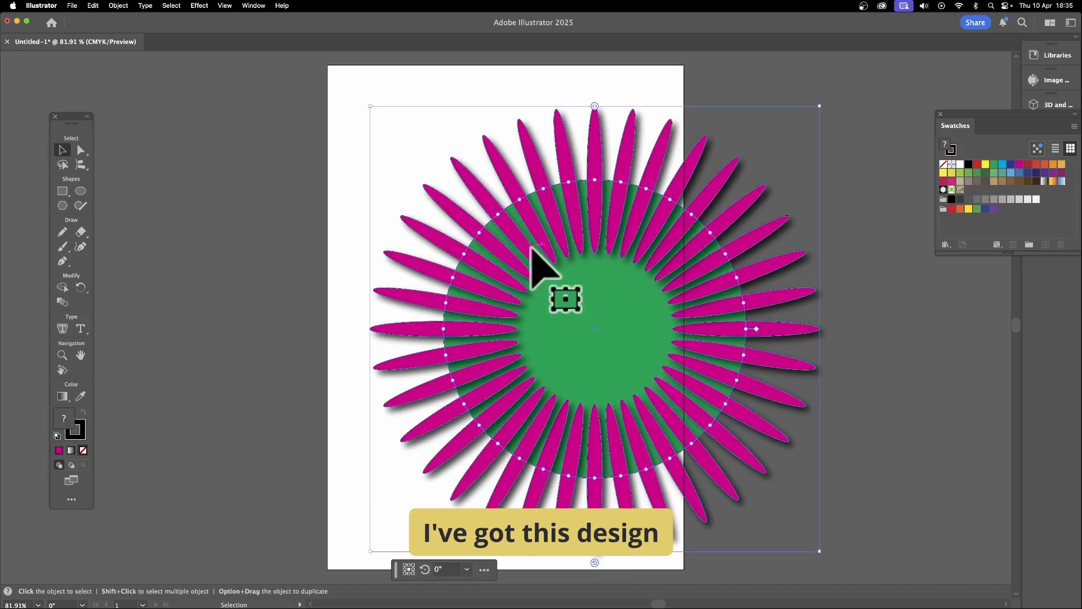
pyautogui.moveTo(546, 246); pyautogui.dragTo(525, 225)
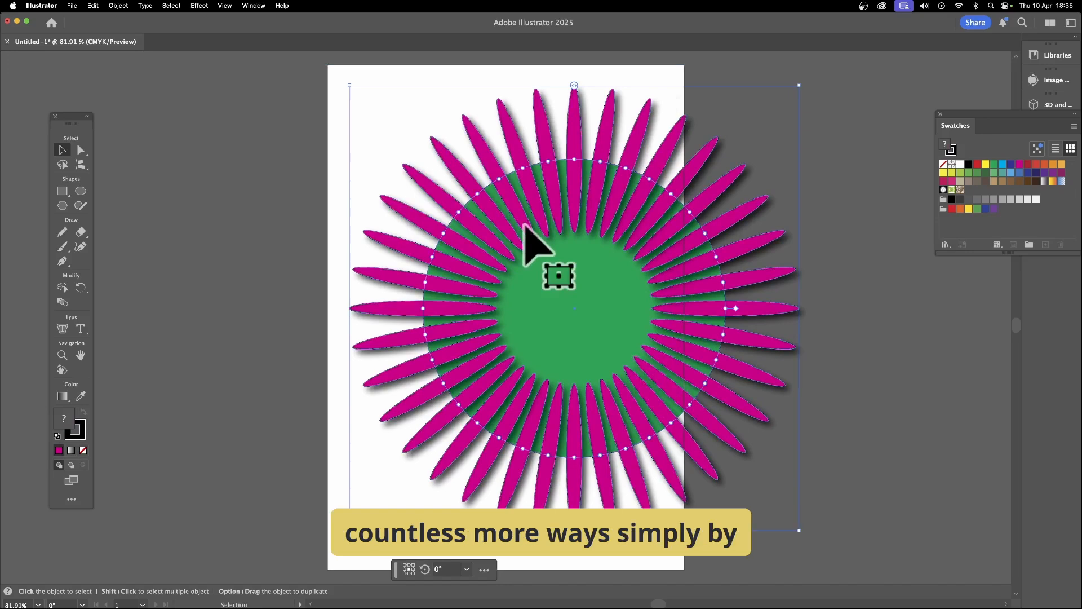
# Enter isolation mode on the design and lengthen three separate magenta ellipses at its top, upper left and left side.
pyautogui.doubleClick(551, 181)
pyautogui.click(543, 144)
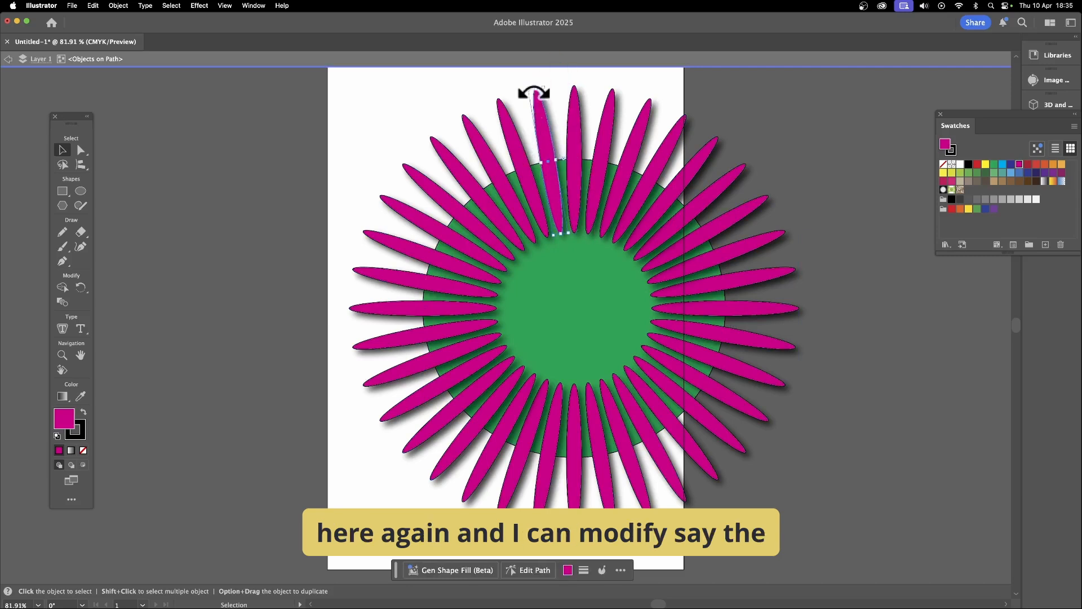
pyautogui.moveTo(538, 96); pyautogui.dragTo(532, 67)
pyautogui.click(421, 193)
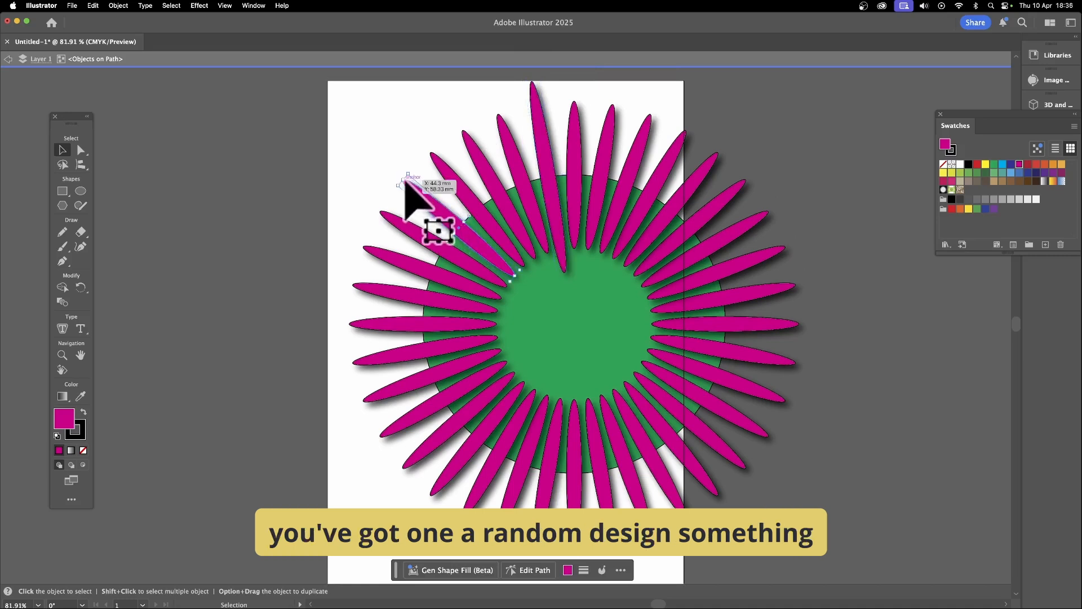
pyautogui.moveTo(404, 180); pyautogui.dragTo(337, 137)
pyautogui.click(375, 290)
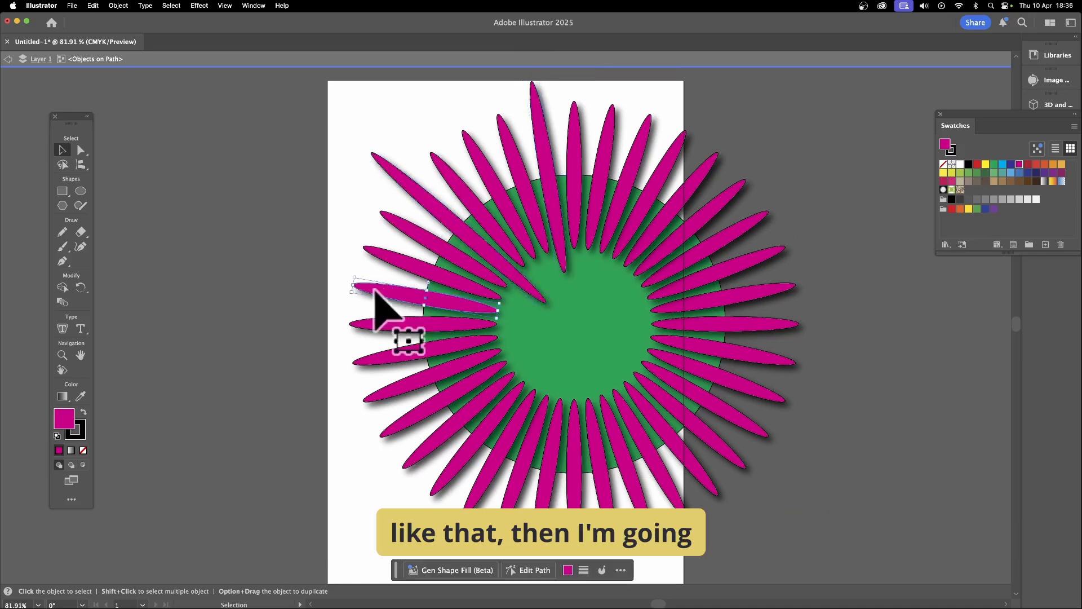
pyautogui.moveTo(353, 287); pyautogui.dragTo(324, 280)
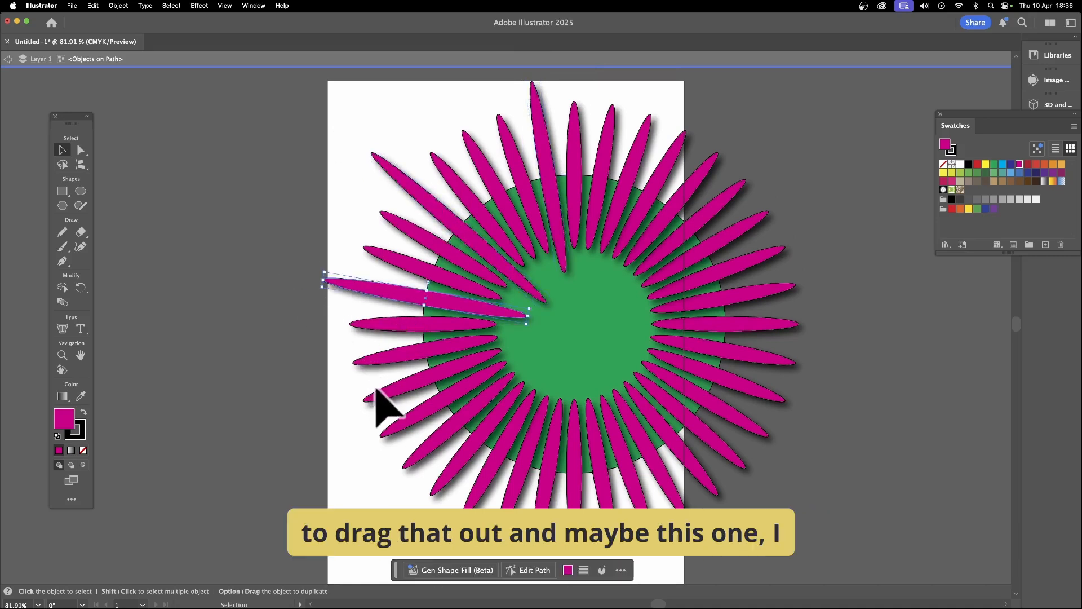
# Lengthen two magenta ellipses on the flower's lower-left side and fill one yellow and the other light blue.
pyautogui.click(364, 401)
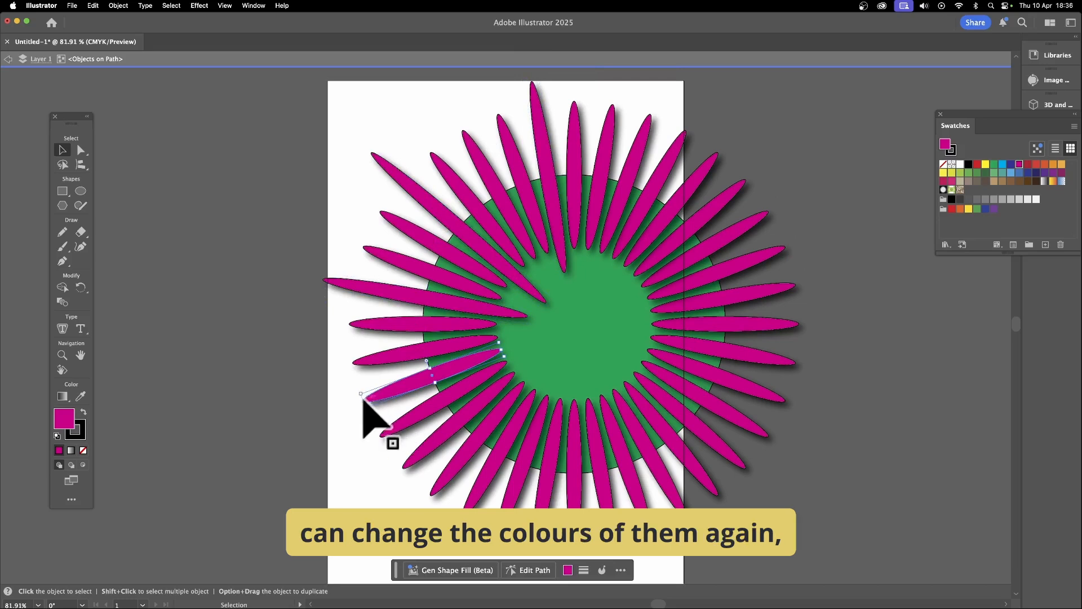
pyautogui.moveTo(367, 408); pyautogui.dragTo(331, 415)
pyautogui.click(986, 164)
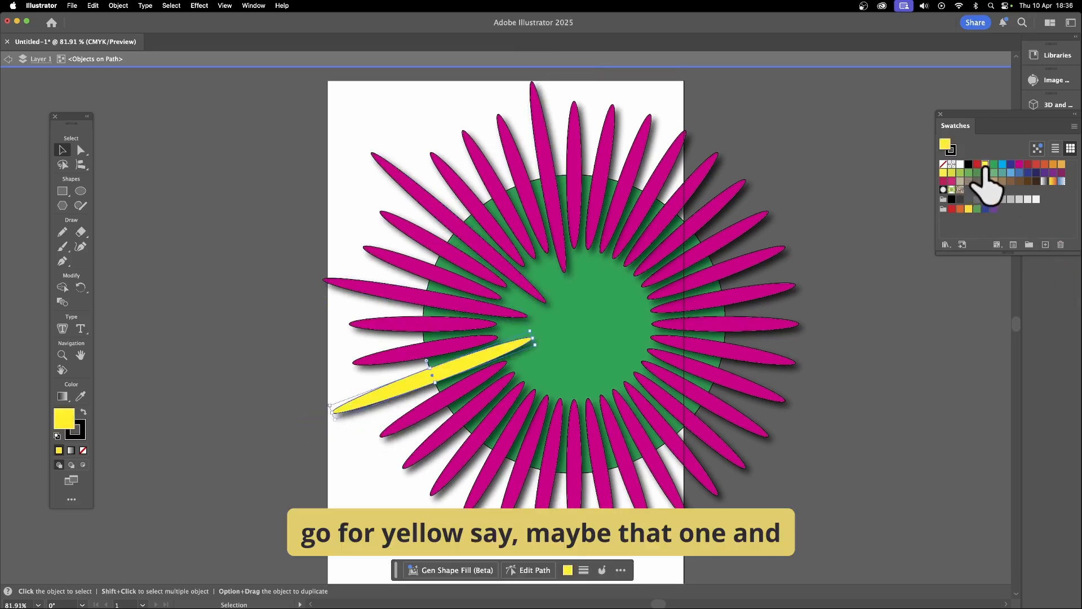
pyautogui.click(484, 429)
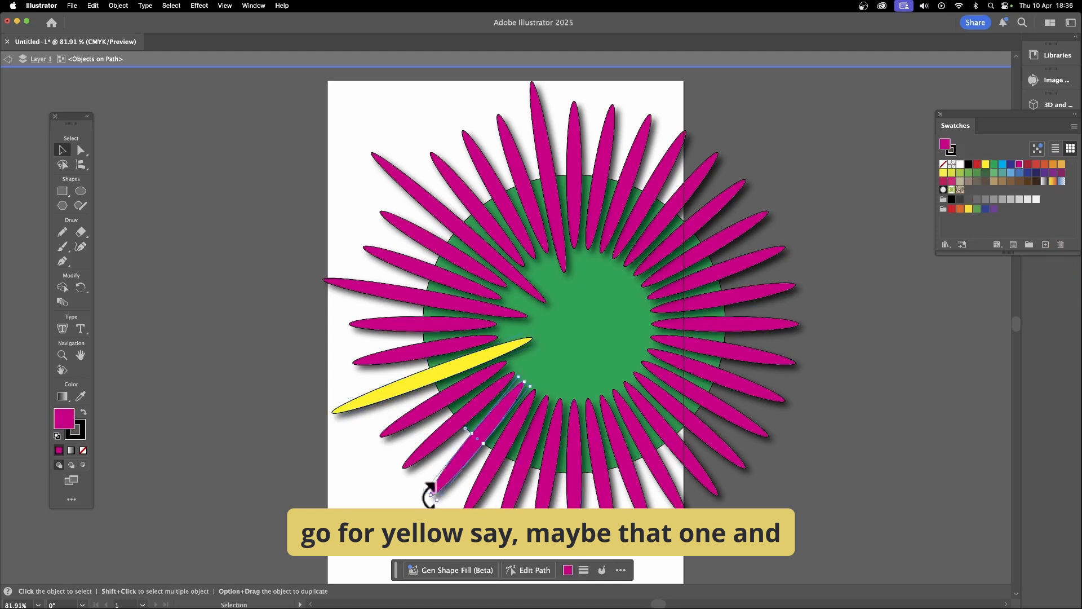
pyautogui.moveTo(433, 497); pyautogui.dragTo(372, 555)
pyautogui.click(1003, 165)
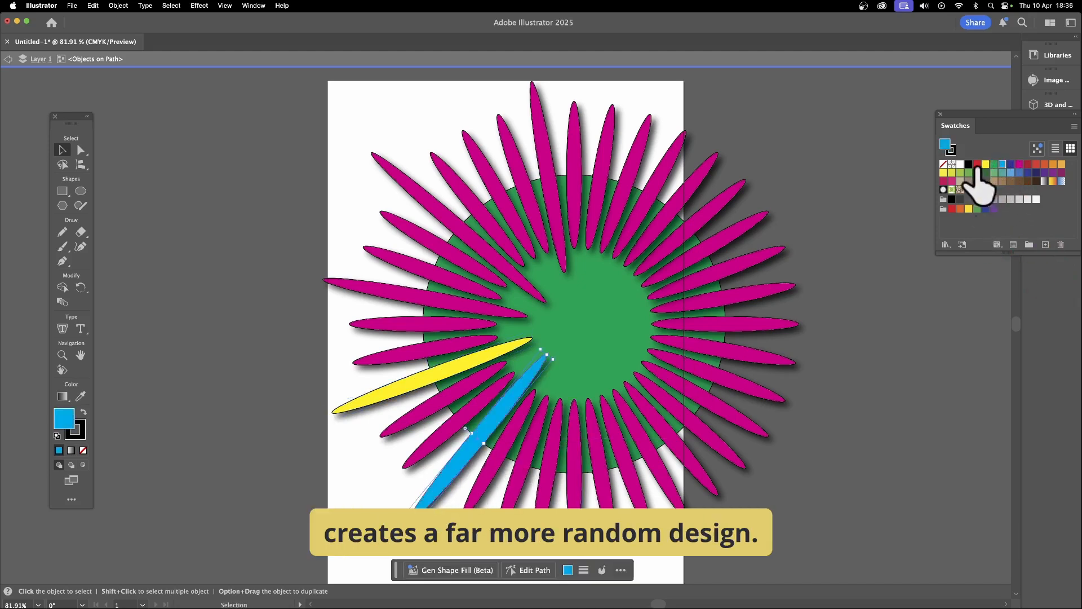
# Lengthen the magenta ellipse just below the flower's rightmost petal and fill it with red.
pyautogui.click(726, 354)
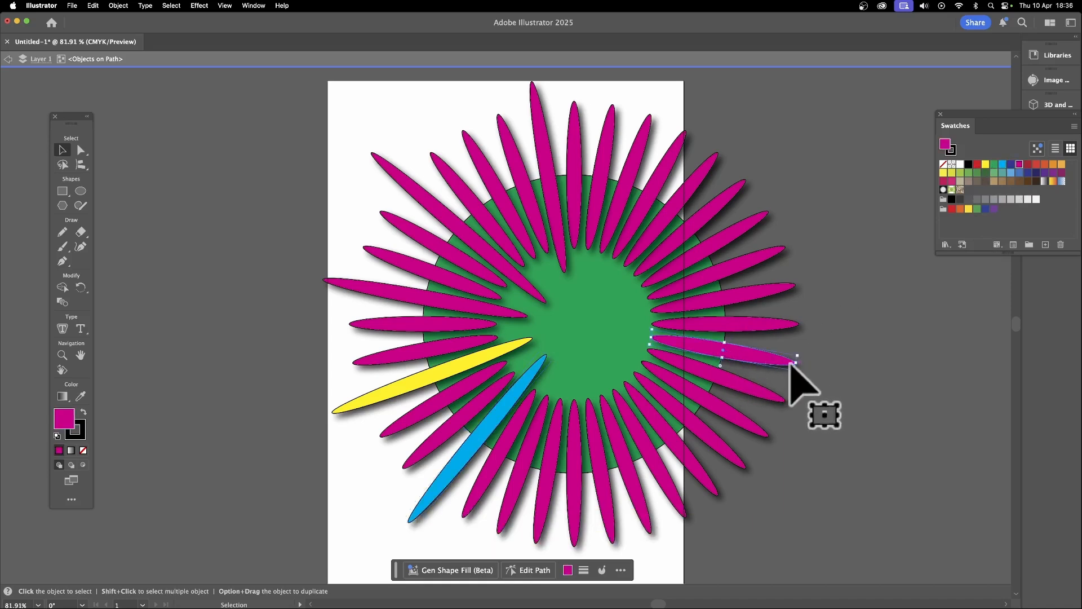
pyautogui.moveTo(801, 367); pyautogui.dragTo(845, 372)
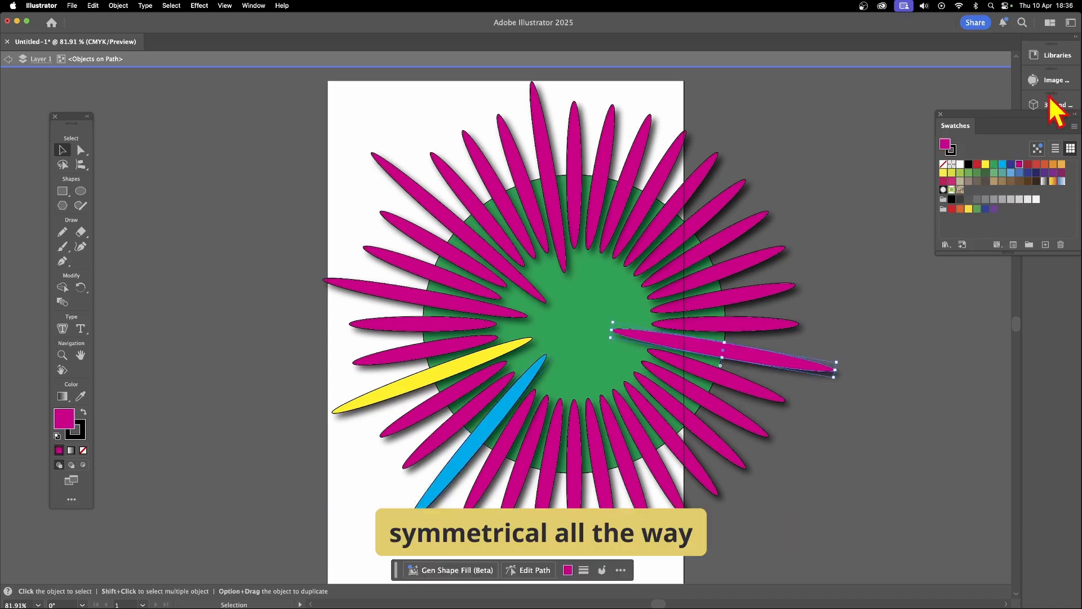
pyautogui.click(1037, 164)
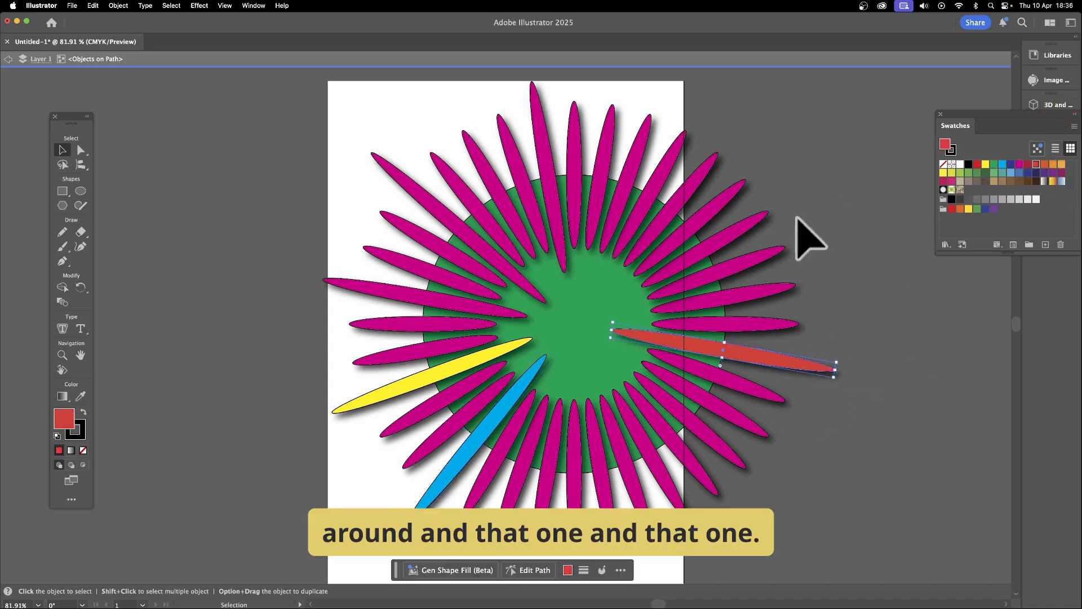
# Turn one magenta ellipse on the flower's upper-right side into a longer yellow one and add three copies of it along the path.
pyautogui.click(751, 258)
pyautogui.click(986, 166)
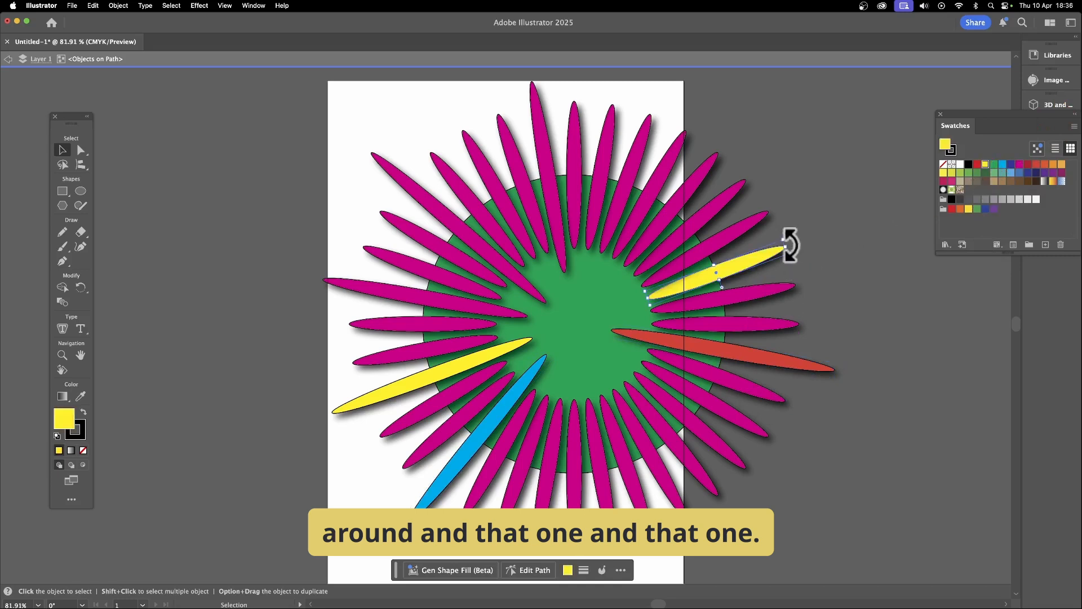
pyautogui.moveTo(789, 248); pyautogui.dragTo(824, 232)
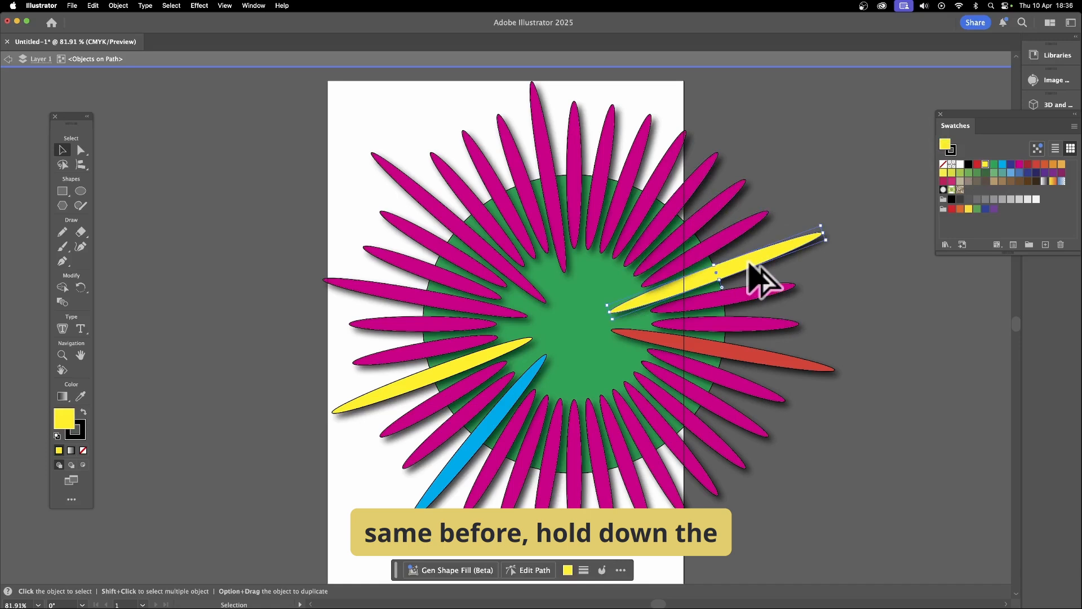
pyautogui.moveTo(748, 263); pyautogui.dragTo(696, 209)
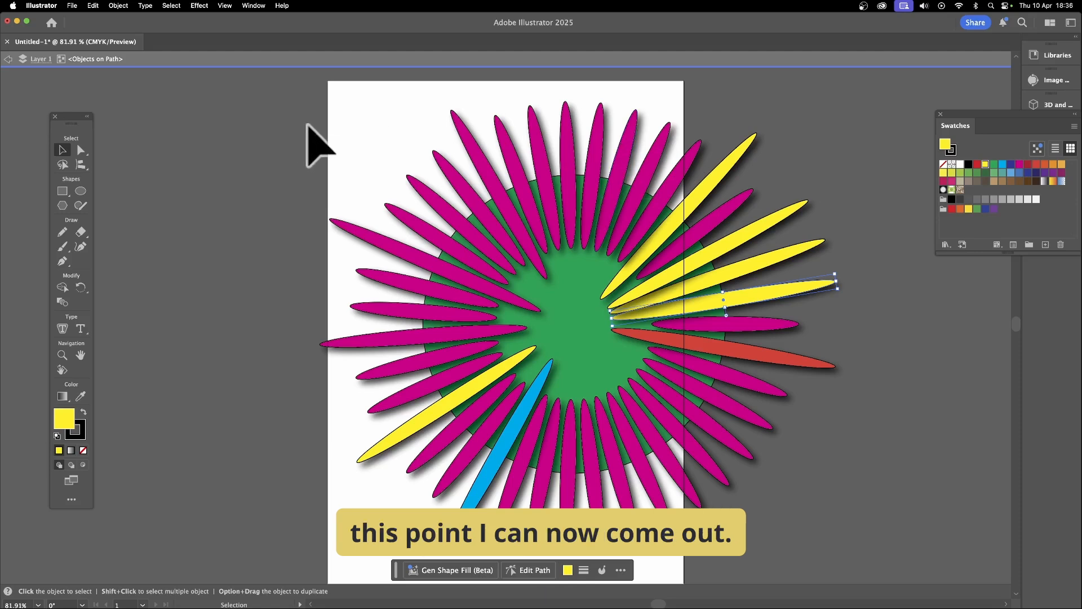
# Add two yellow circles to the path group with the Ellipse tool, one about 17 mm and one about 10 mm in diameter.
pyautogui.click(82, 192)
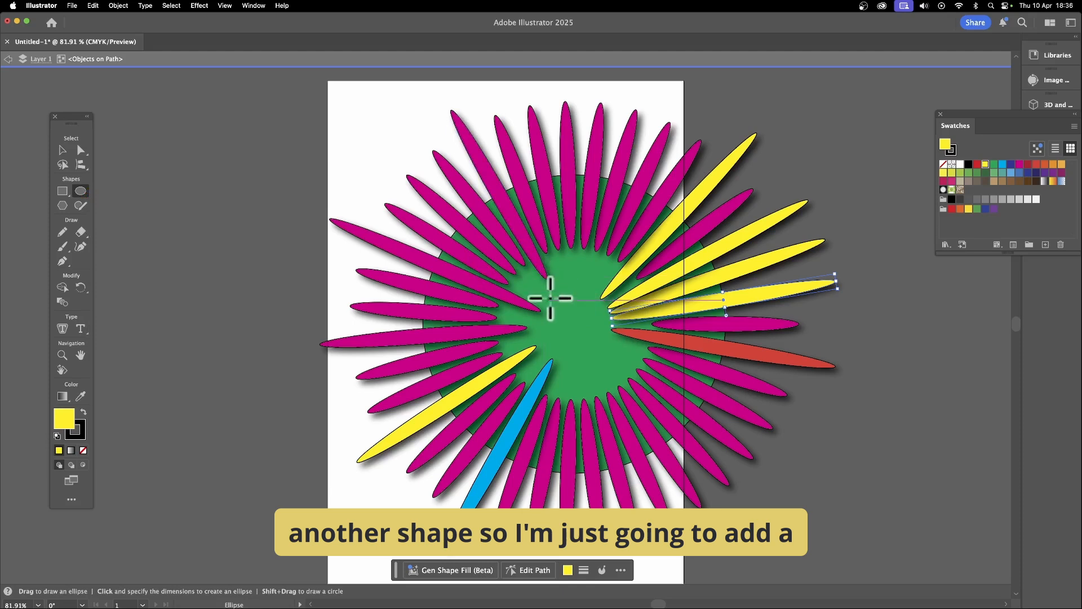
pyautogui.moveTo(550, 294); pyautogui.dragTo(580, 322)
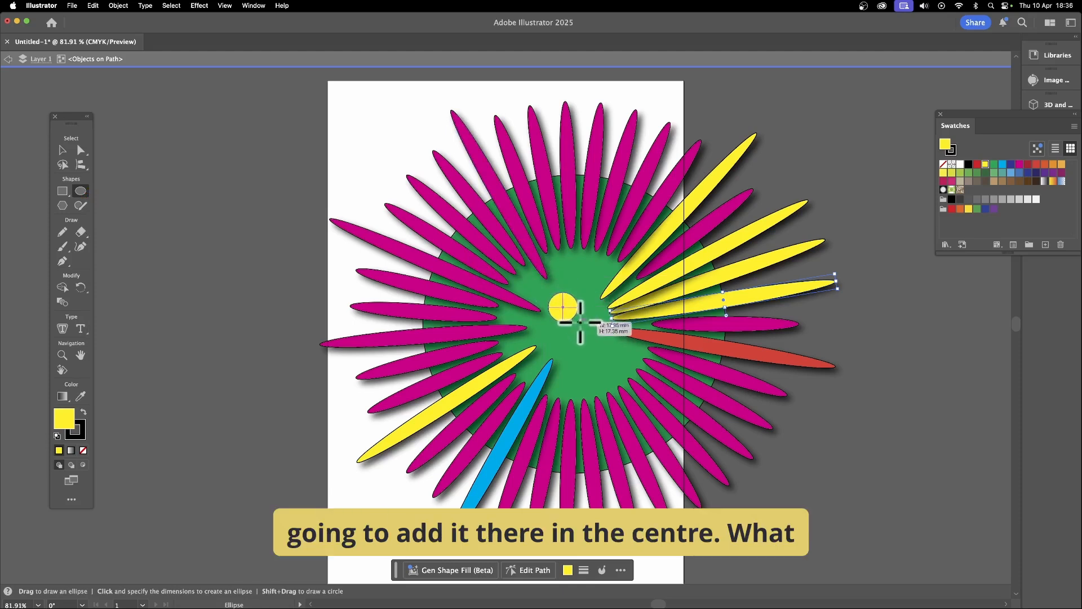
pyautogui.moveTo(585, 320); pyautogui.dragTo(587, 323)
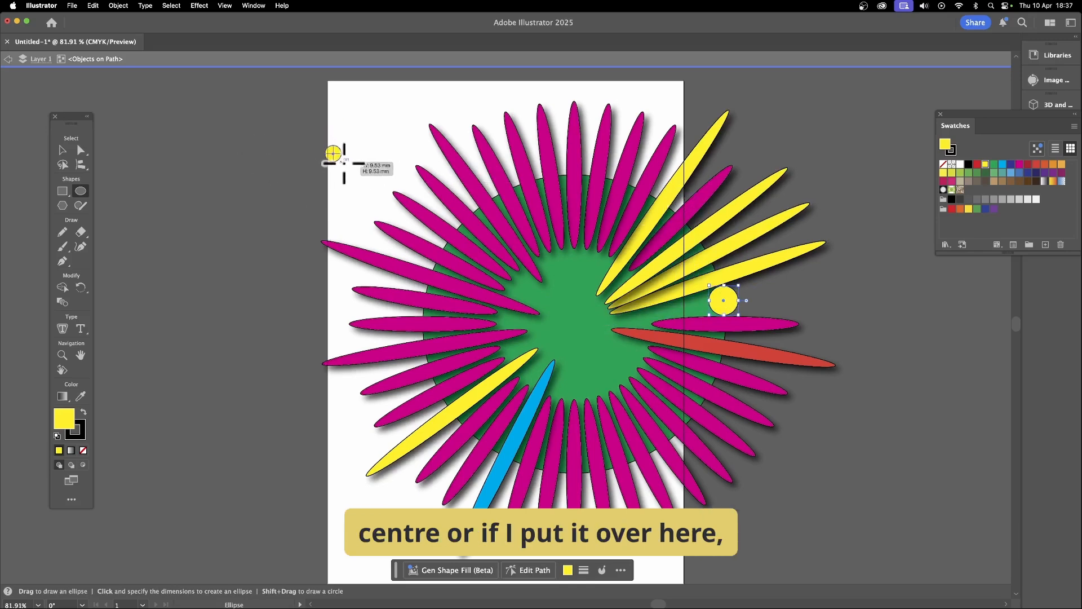
pyautogui.moveTo(344, 164); pyautogui.dragTo(430, 158)
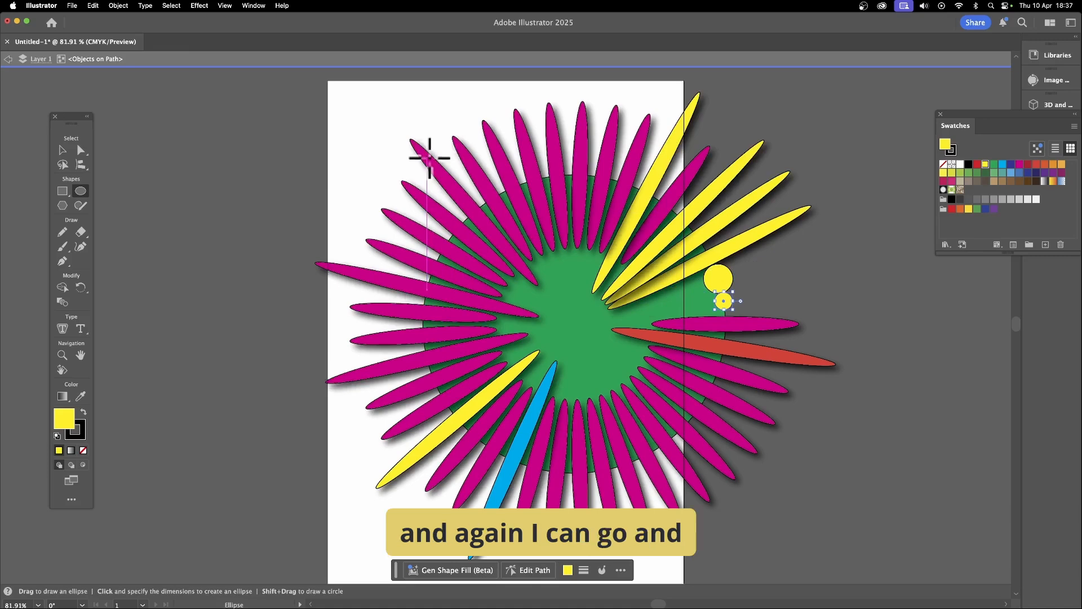
# Add a circle to the path group with the Ellipse tool, using a magenta ellipse's fill, and delete it again.
pyautogui.click(62, 149)
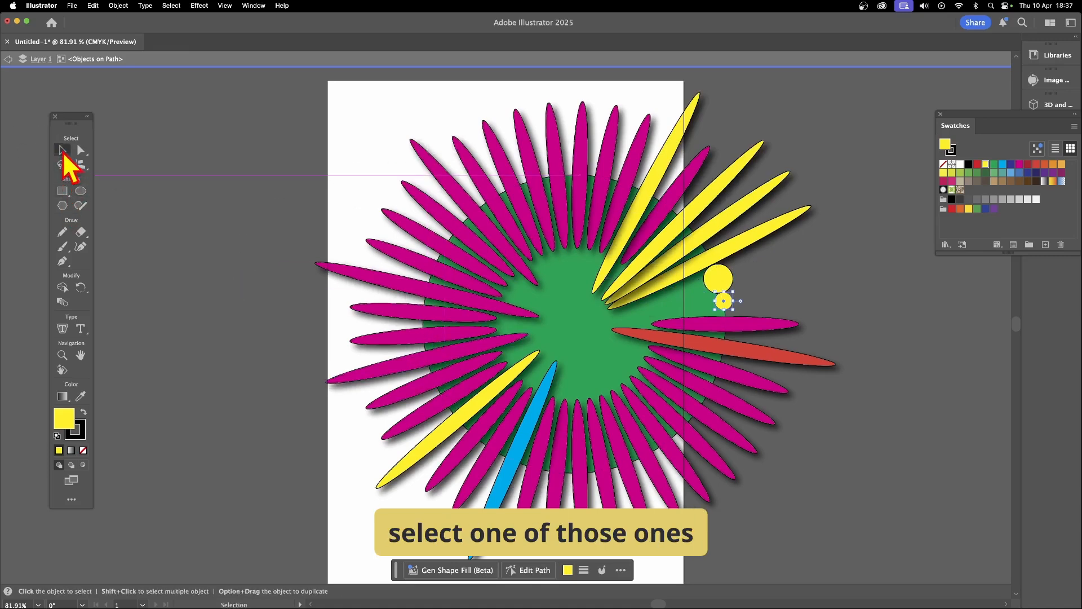
pyautogui.click(398, 336)
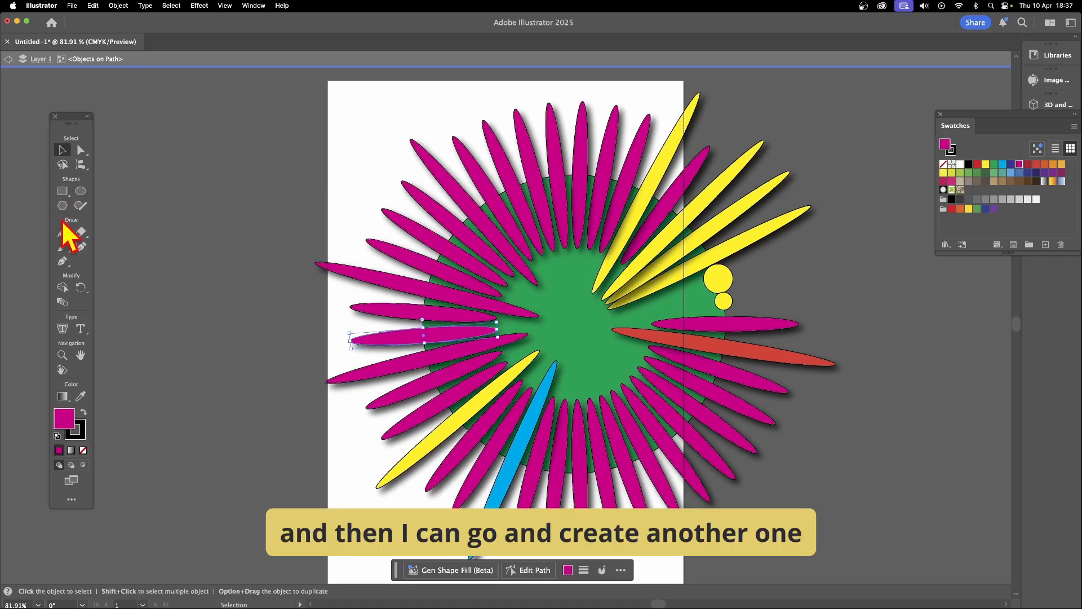
pyautogui.click(80, 192)
pyautogui.moveTo(302, 402); pyautogui.dragTo(335, 432)
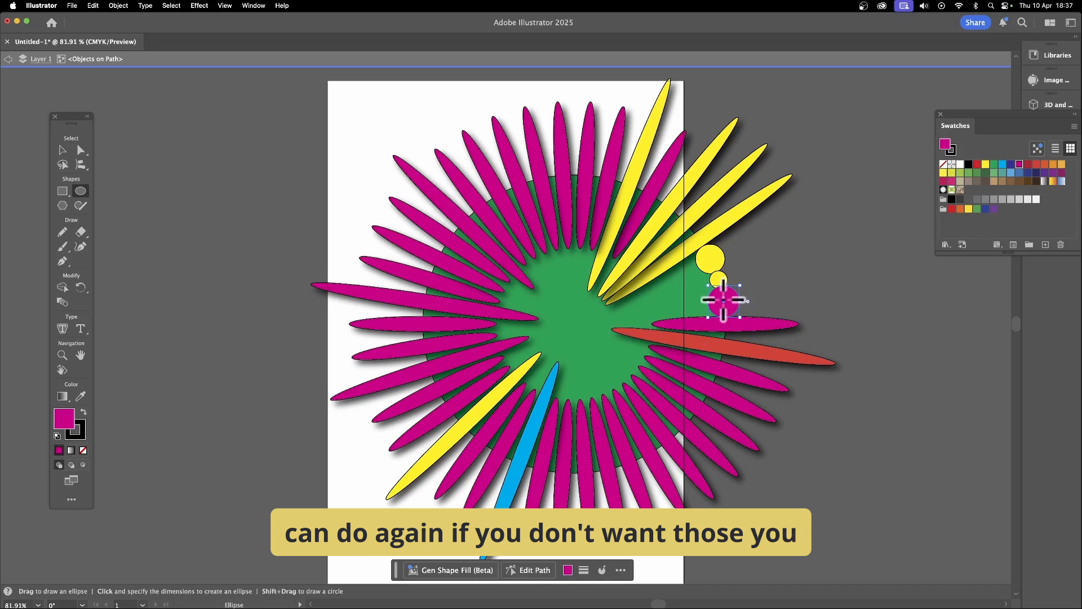
pyautogui.press('Delete')
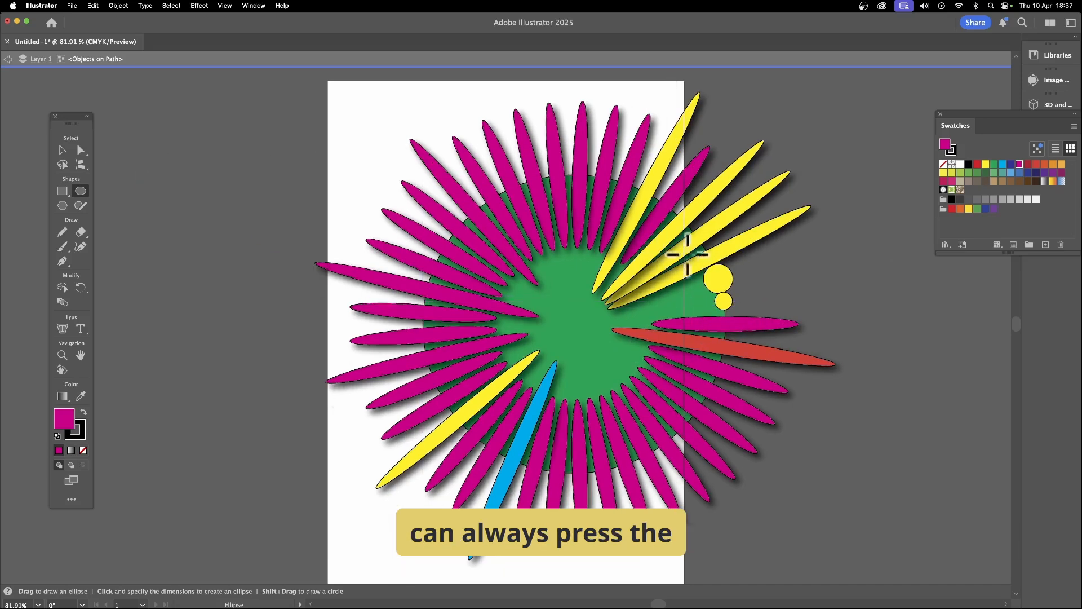
# Delete the two yellow circles from the path group and exit isolation mode.
pyautogui.click(62, 150)
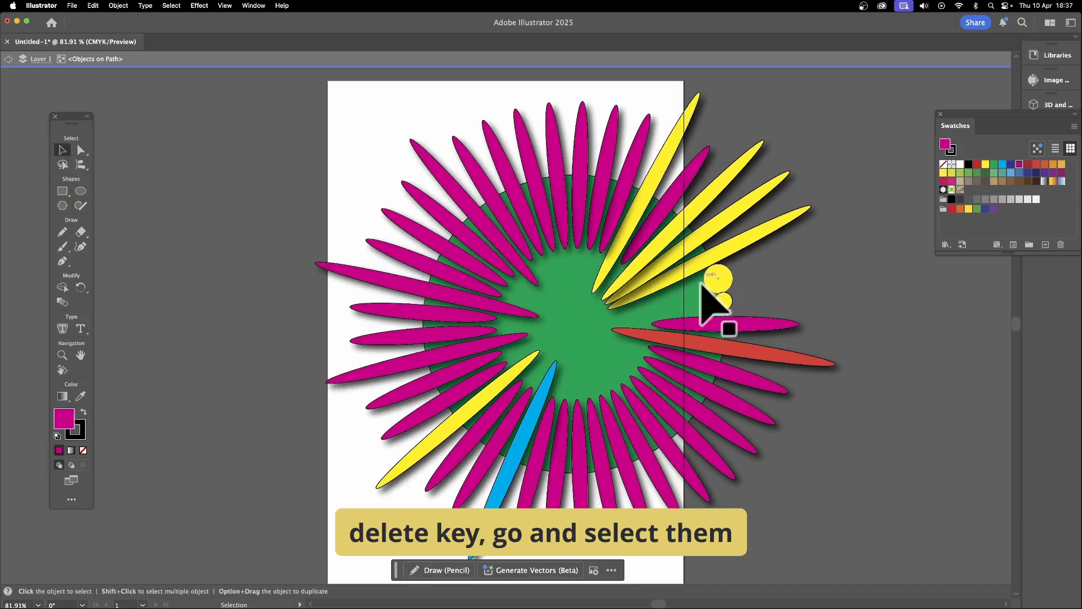
pyautogui.click(722, 301)
pyautogui.press('Delete')
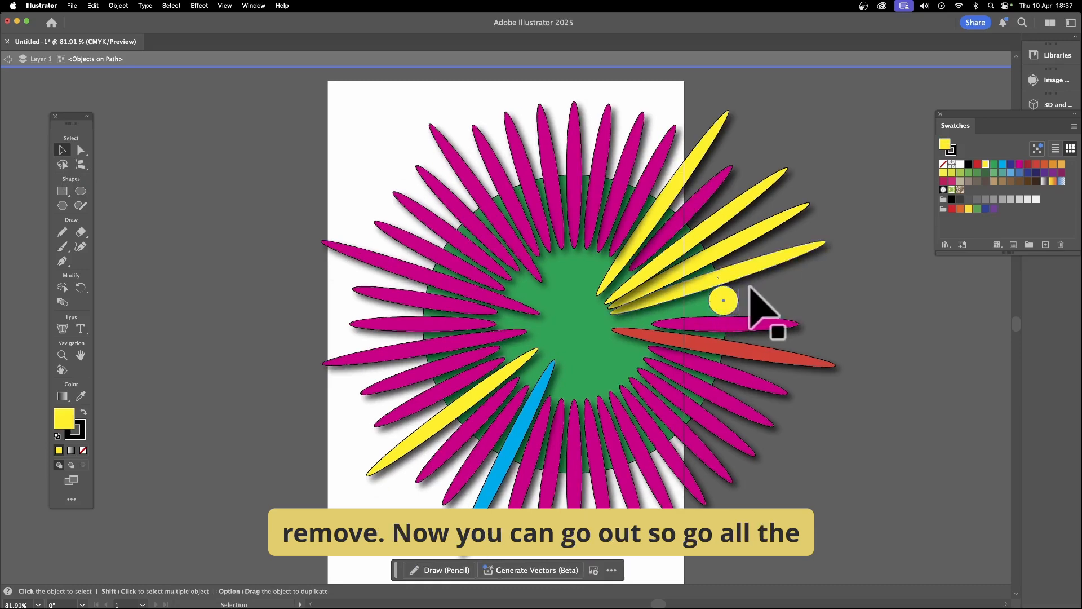
pyautogui.press('Delete')
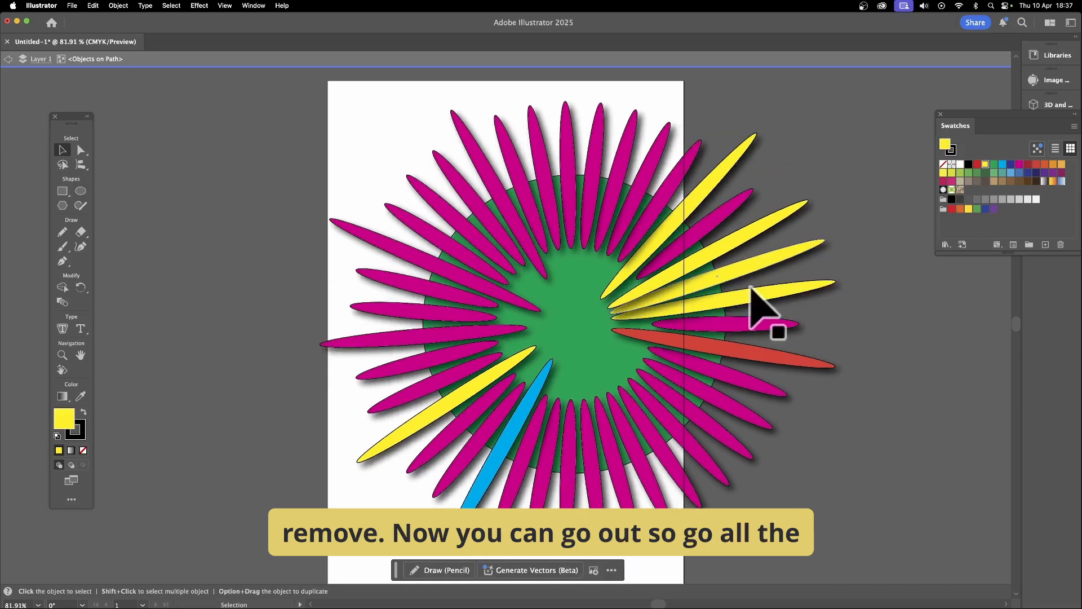
pyautogui.click(7, 59)
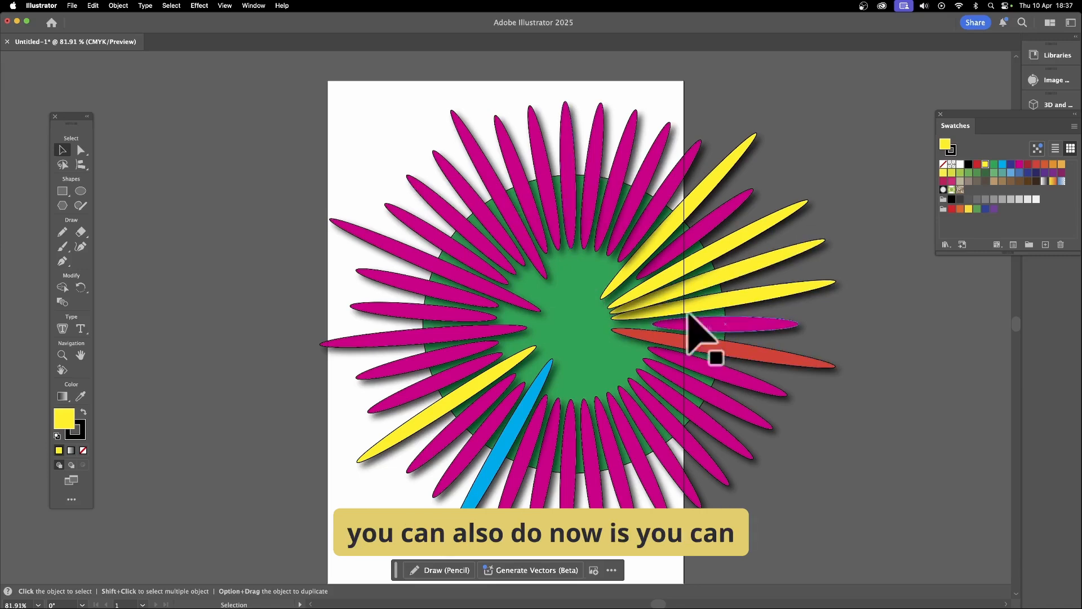
# Rearrange the flower's ellipses along the path: light blue to the left side, one yellow to the lower right, one upper-right magenta to the far right.
pyautogui.click(653, 251)
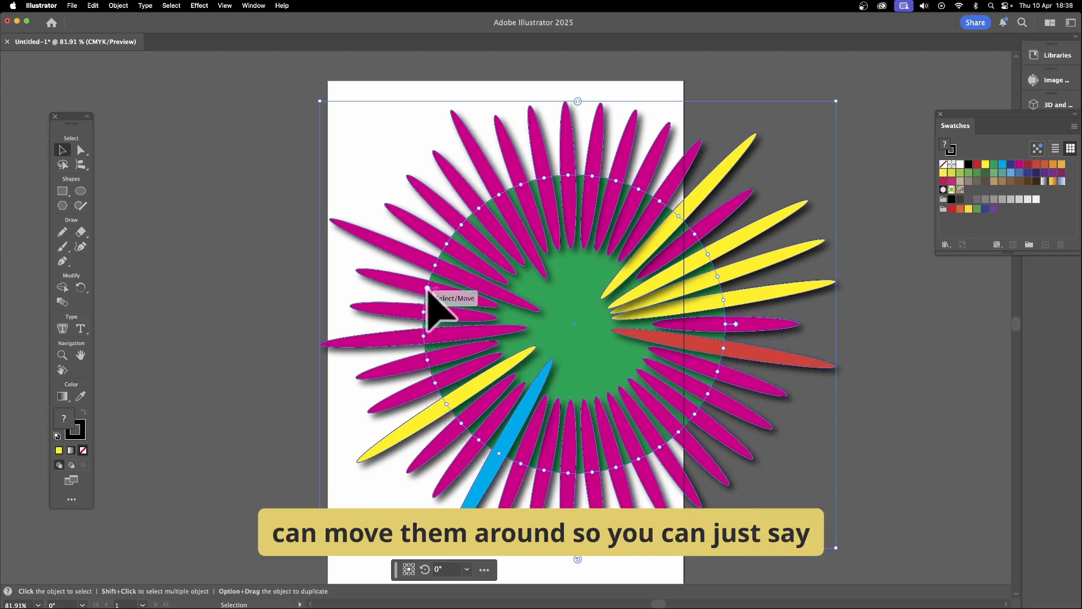
pyautogui.moveTo(427, 289); pyautogui.dragTo(423, 374)
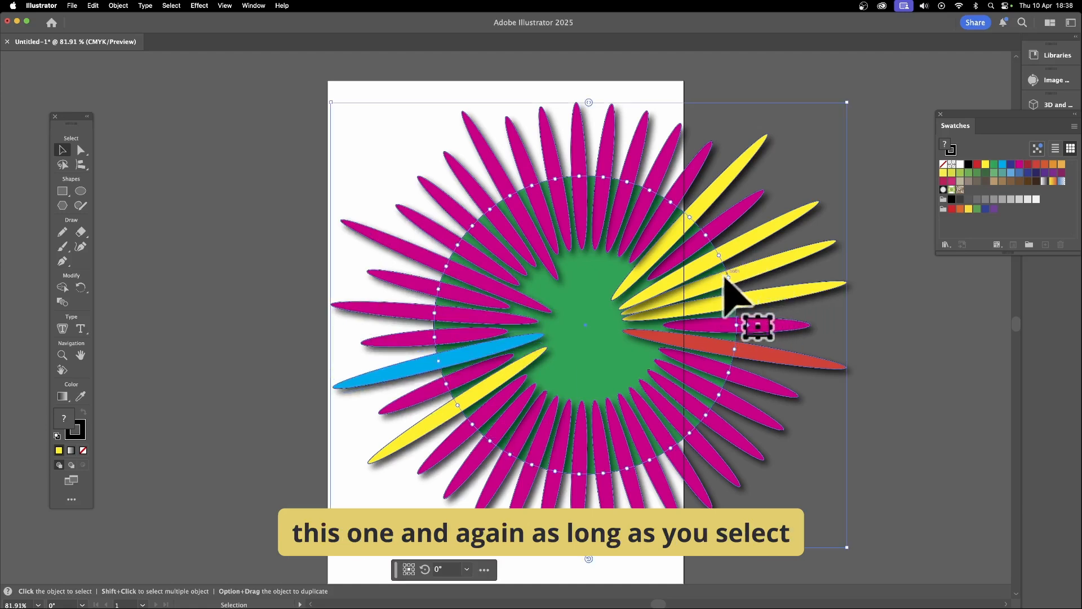
pyautogui.moveTo(729, 280); pyautogui.dragTo(650, 459)
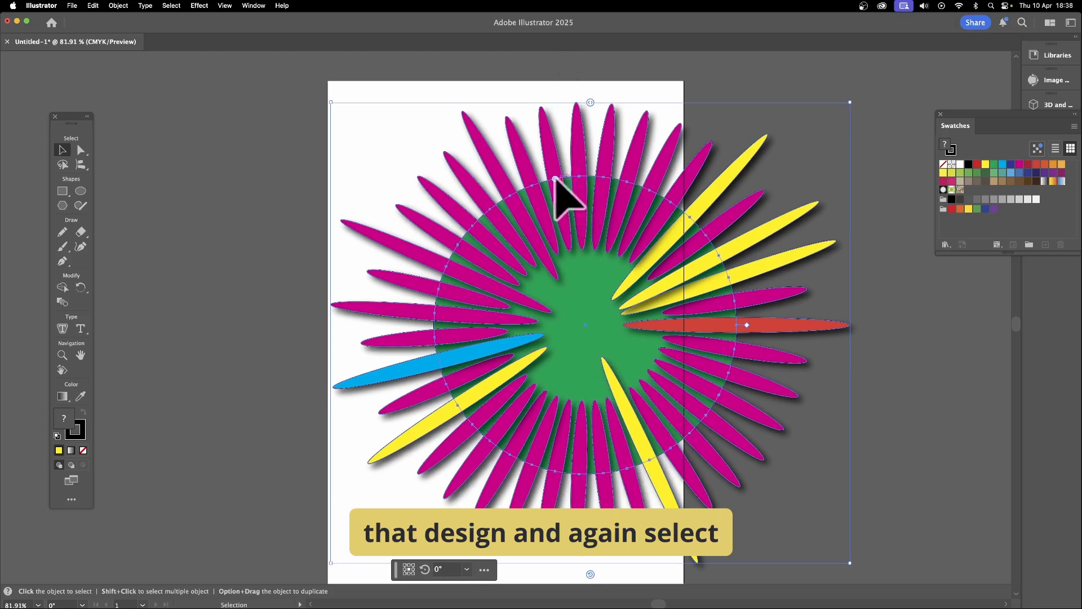
pyautogui.moveTo(556, 179); pyautogui.dragTo(803, 320)
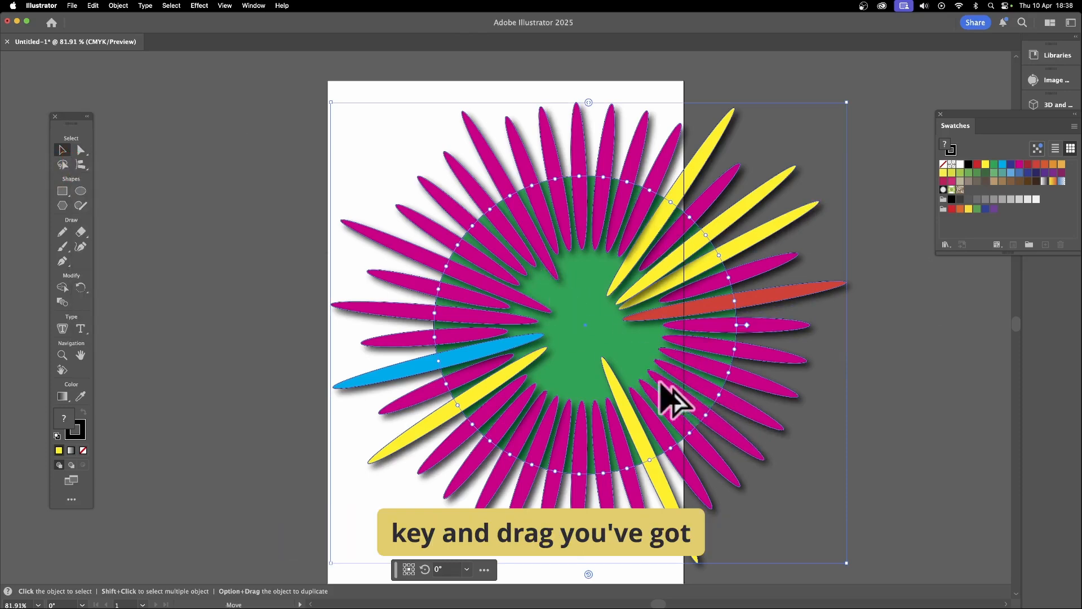
# Duplicate the whole flower, shrink the copy and place it slightly rotated over the centre of the original.
pyautogui.moveTo(668, 400); pyautogui.dragTo(589, 375)
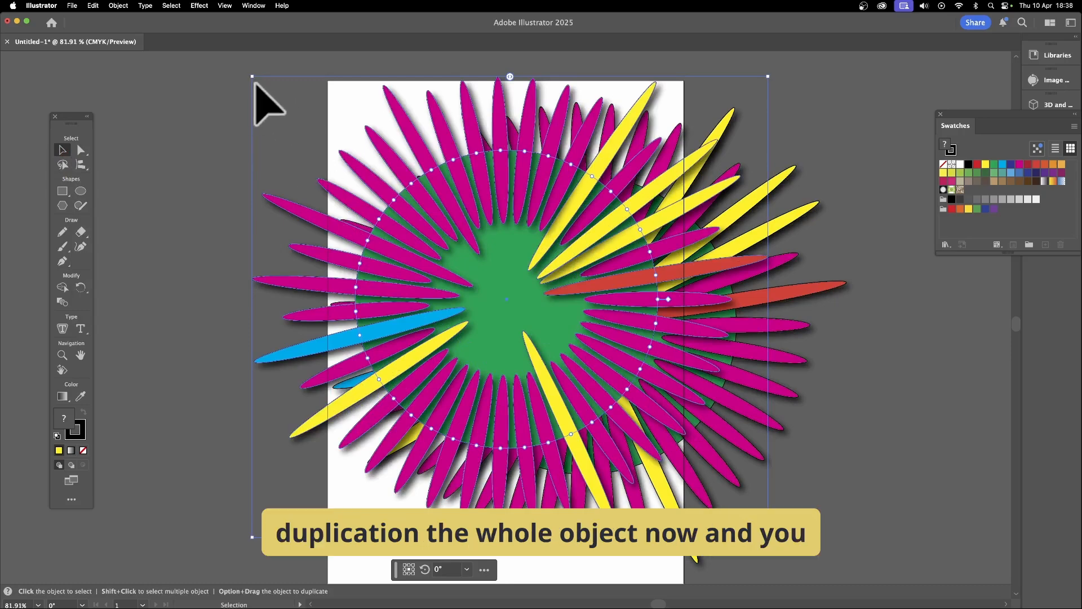
pyautogui.moveTo(256, 83); pyautogui.dragTo(411, 233)
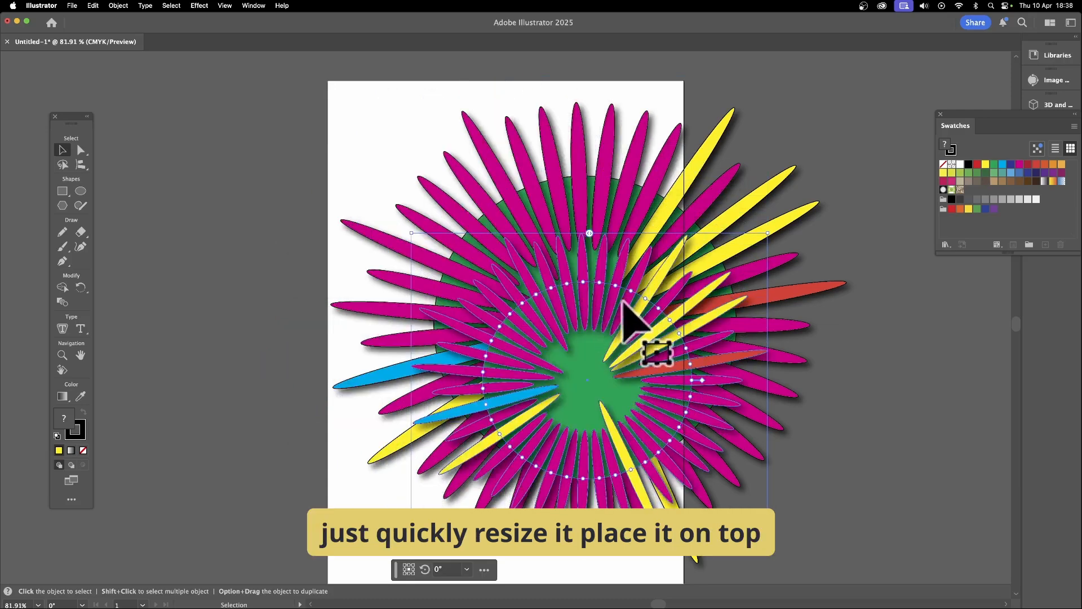
pyautogui.moveTo(628, 305); pyautogui.dragTo(613, 255)
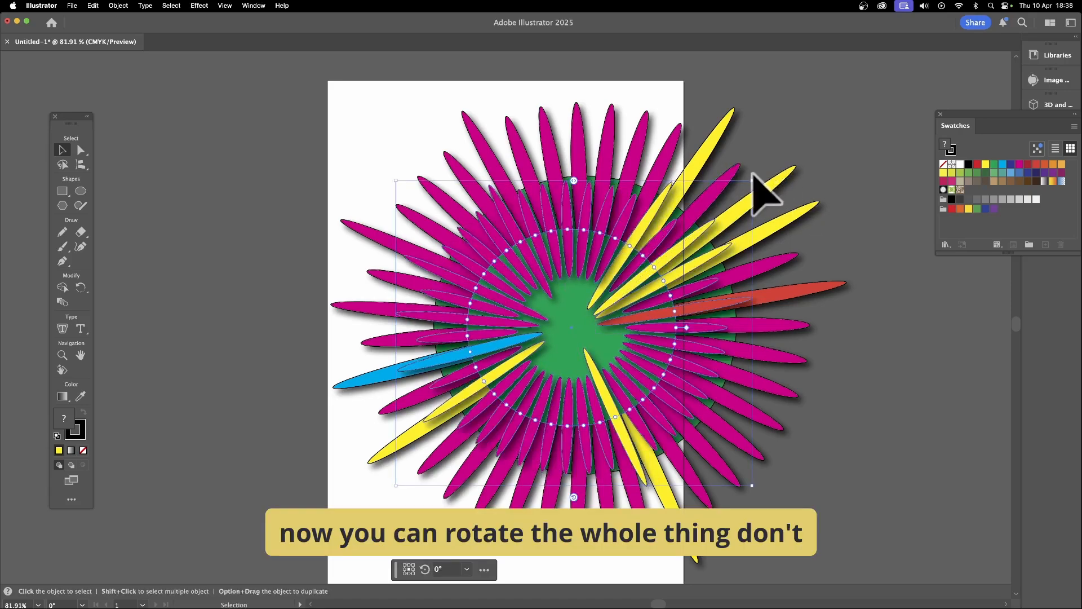
pyautogui.moveTo(752, 174); pyautogui.dragTo(769, 243)
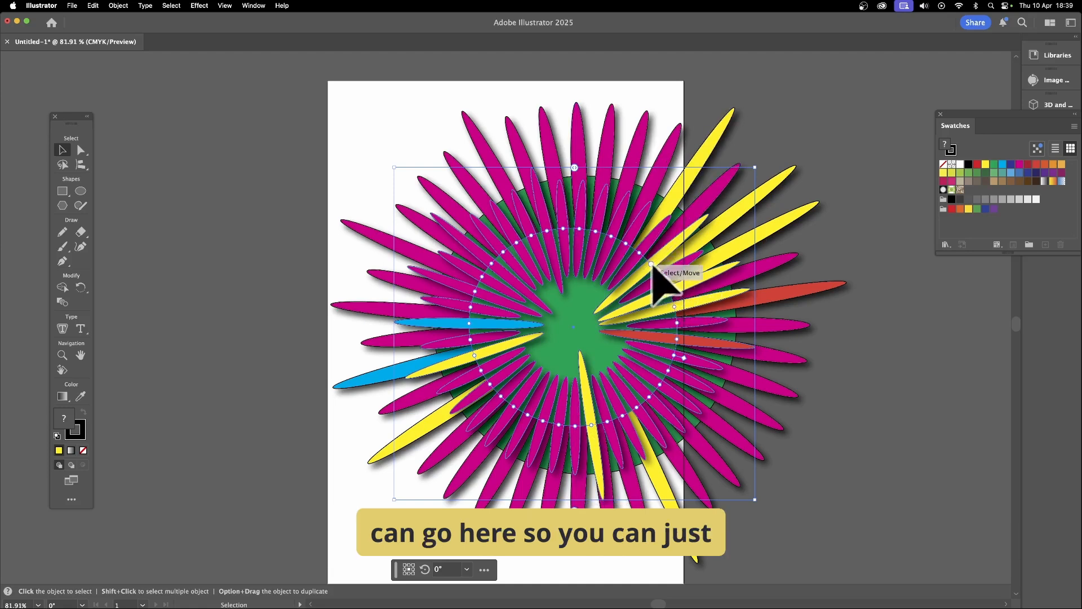
# Reposition ellipses along the smaller flower's path, including one yellow ellipse to its upper side, and delete the smaller flower.
pyautogui.moveTo(652, 264); pyautogui.dragTo(523, 165)
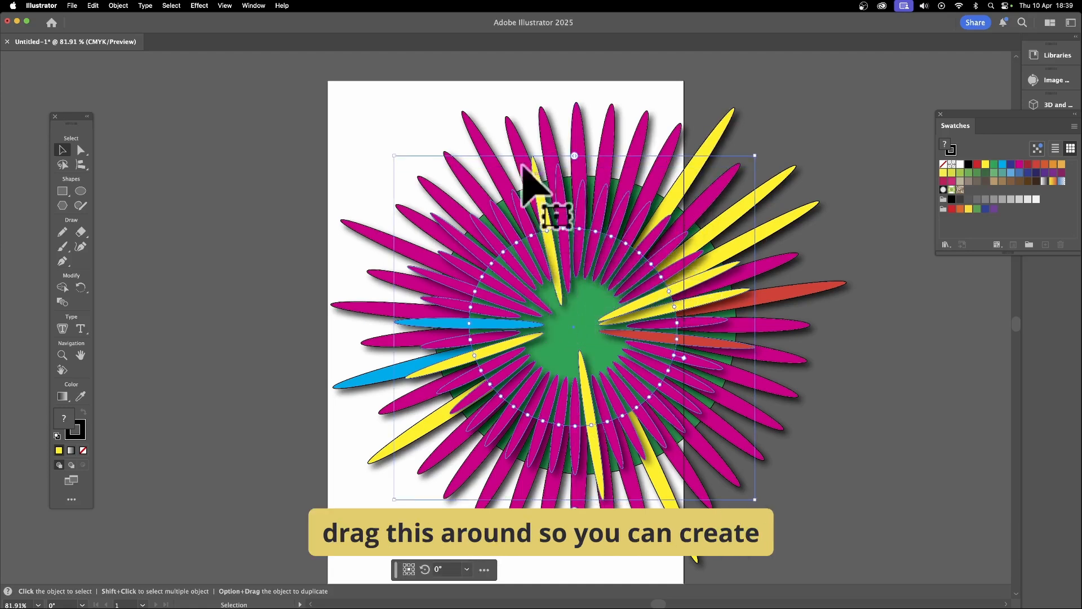
pyautogui.moveTo(504, 253)
pyautogui.mouseDown()
pyautogui.moveTo(512, 271)
pyautogui.moveTo(512, 261)
pyautogui.mouseUp()
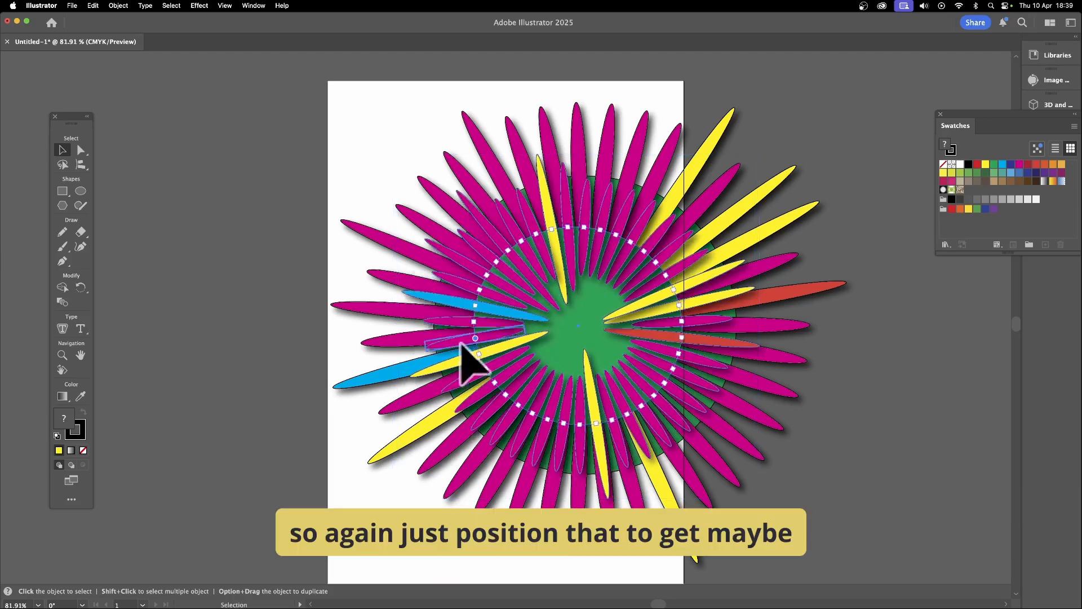
pyautogui.moveTo(462, 343); pyautogui.dragTo(512, 427)
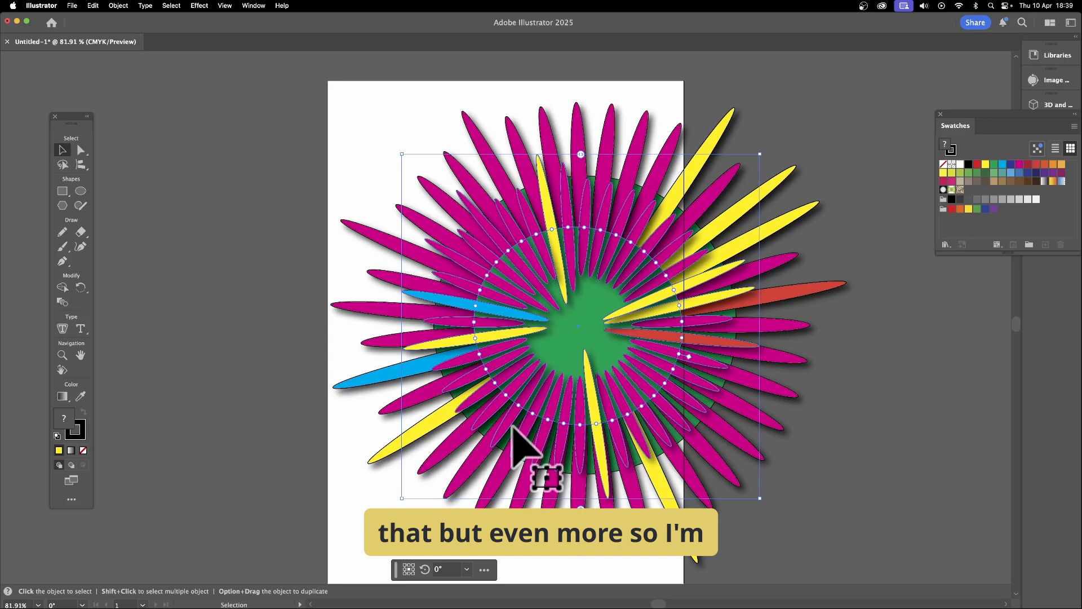
pyautogui.press('Delete')
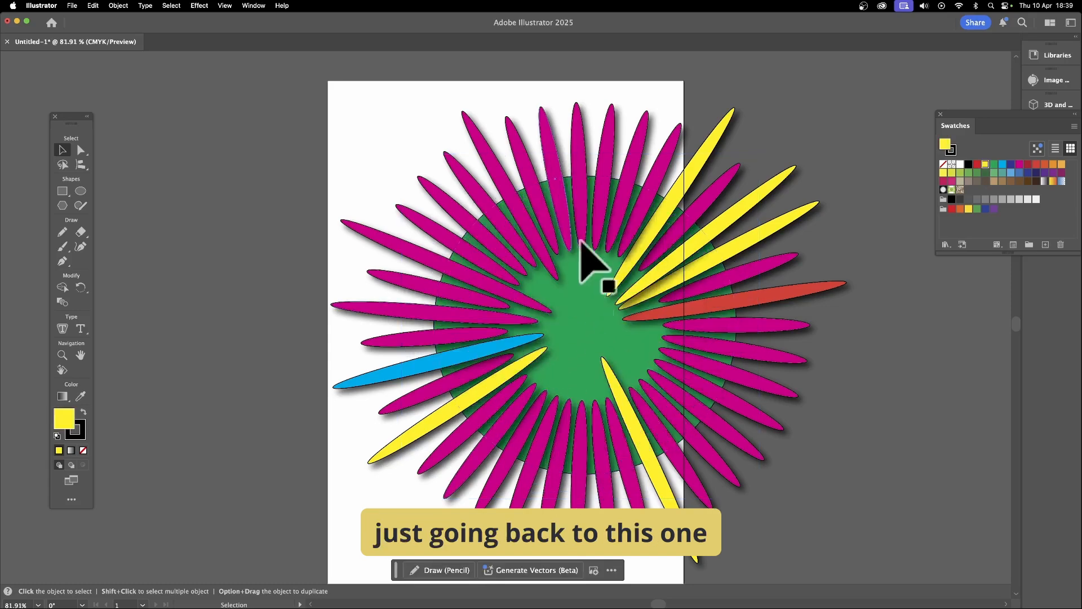
# Move the flower left over the artboard and shift the contextual task bar clear of the artwork.
pyautogui.moveTo(570, 237); pyautogui.dragTo(479, 248)
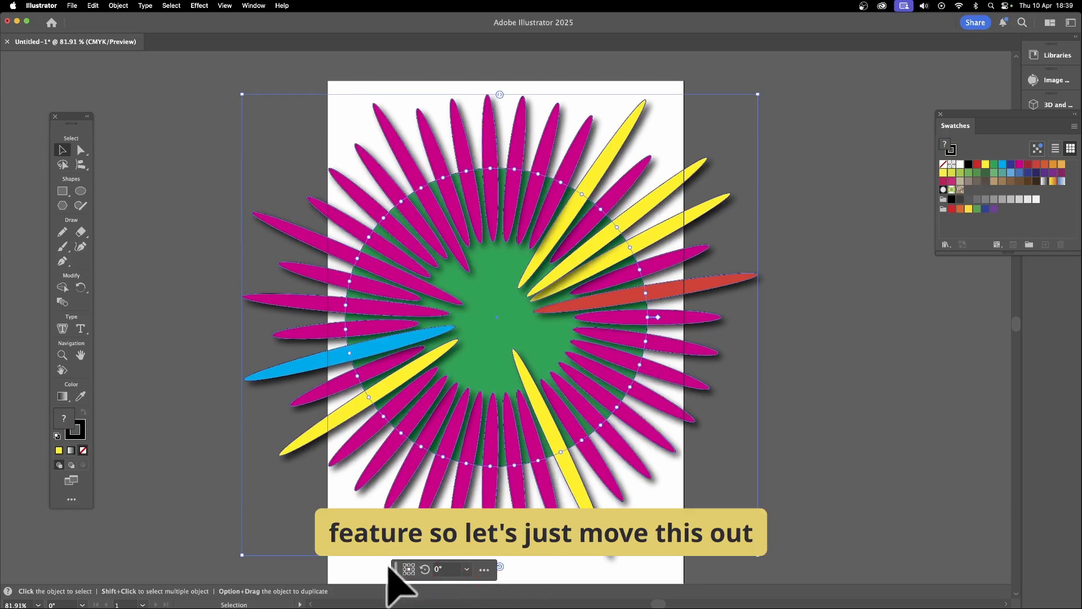
pyautogui.moveTo(395, 571); pyautogui.dragTo(154, 494)
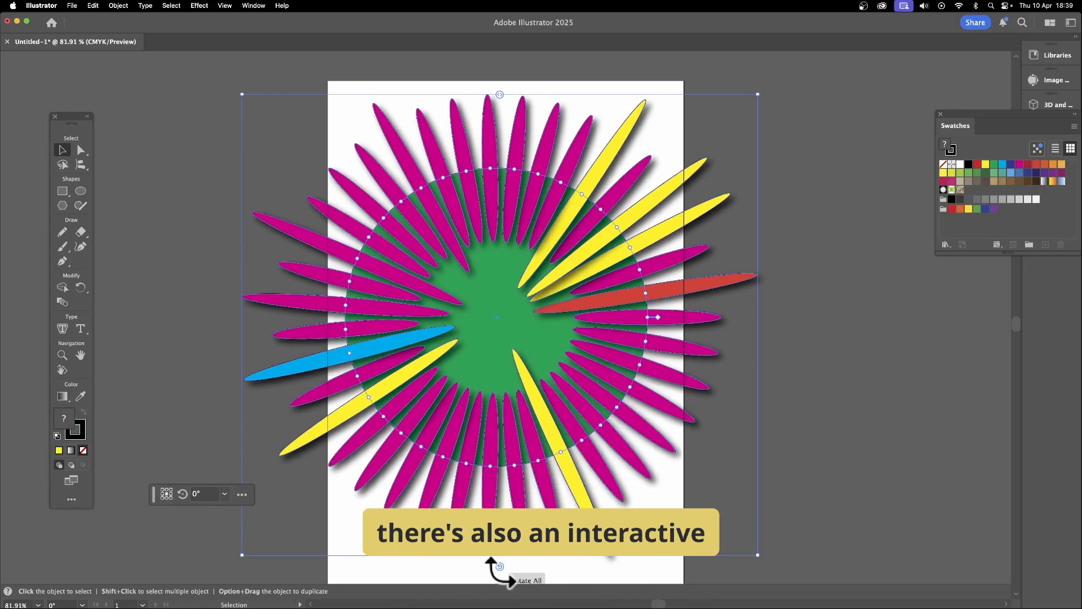
# Rotate all ellipses on the path freely to about 211°, set the rotation to 240°, and finish with a free rotation to about 26°.
pyautogui.moveTo(503, 565); pyautogui.dragTo(701, 411)
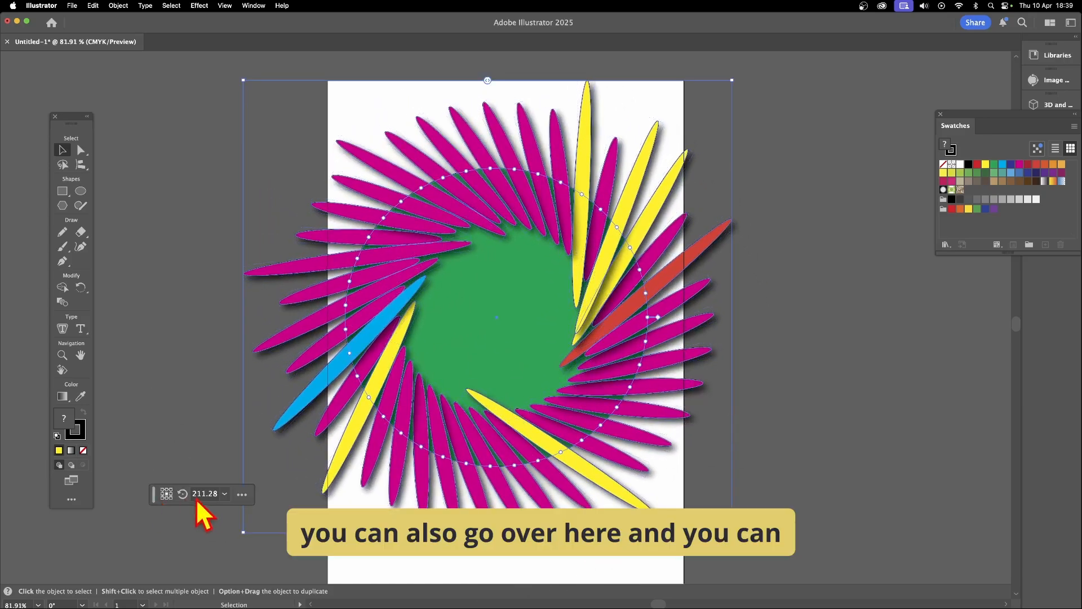
pyautogui.click(225, 495)
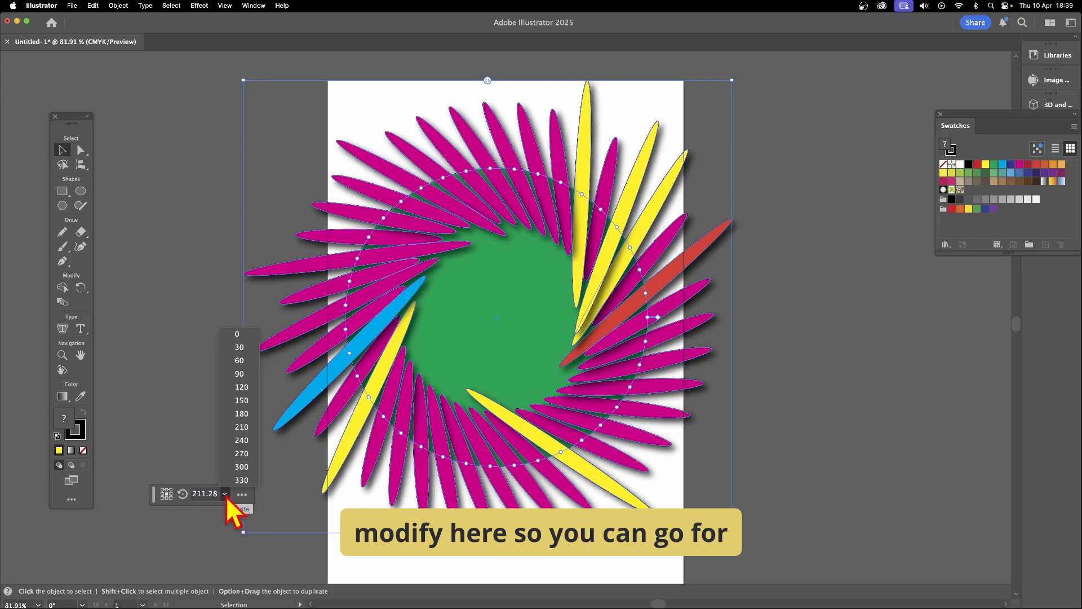
pyautogui.click(242, 441)
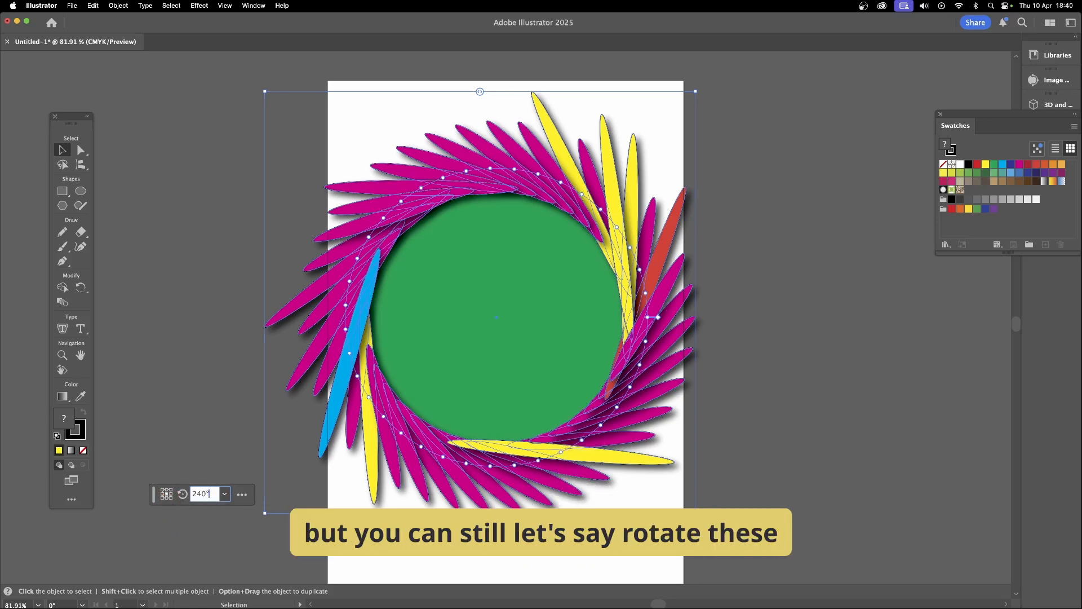
pyautogui.moveTo(699, 518); pyautogui.dragTo(564, 534)
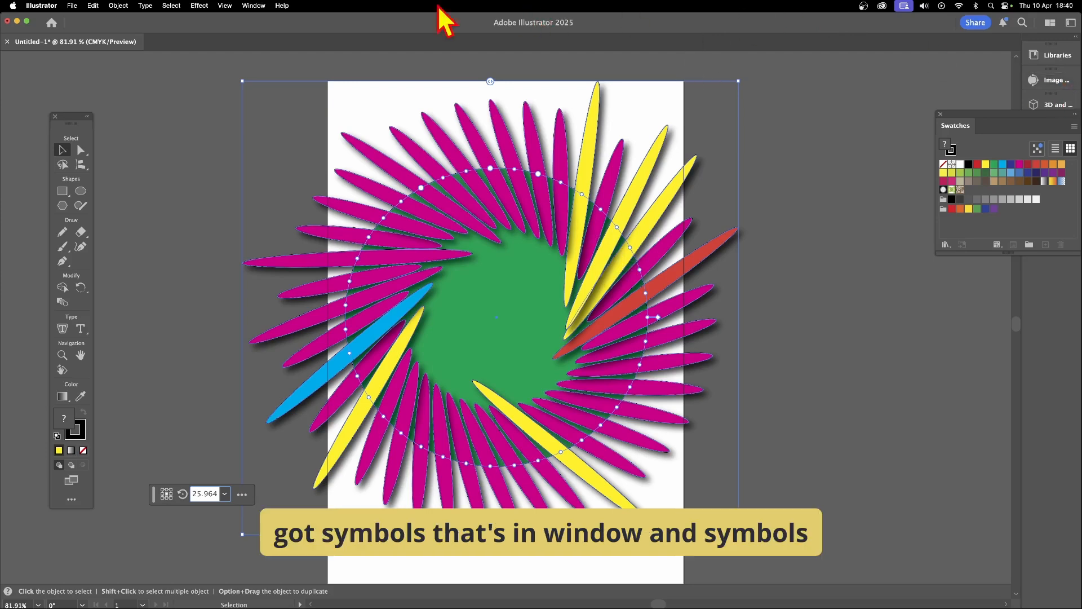
# Display the document's symbols collection.
pyautogui.click(253, 5)
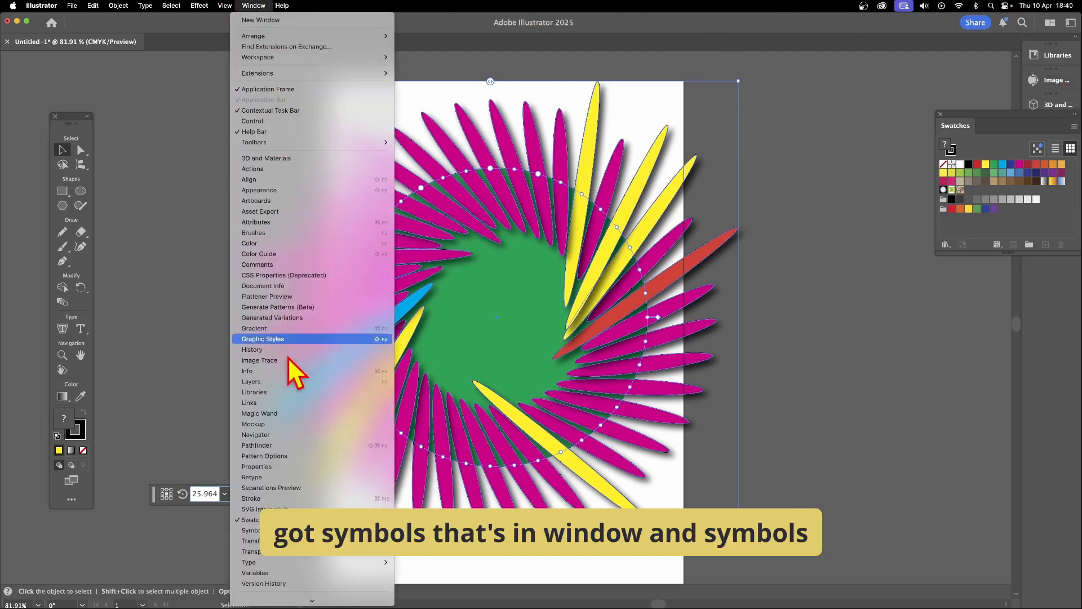
pyautogui.scroll(-2, 293, 496)
pyautogui.click(304, 498)
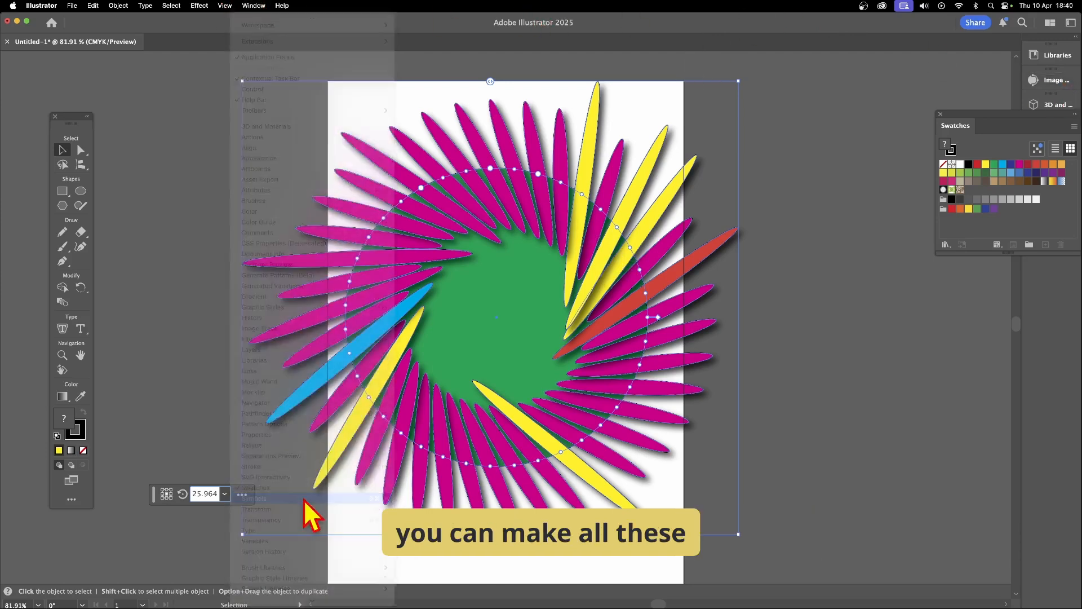